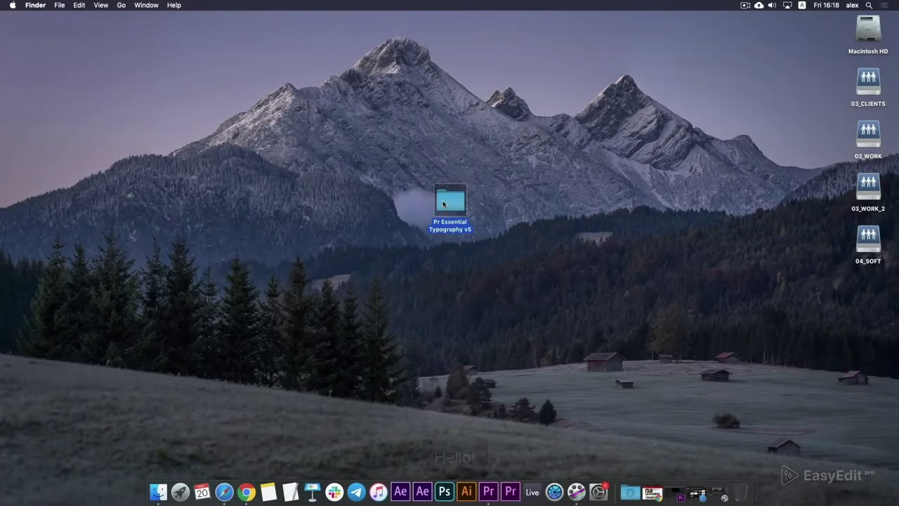
Locate the Essential Typography Library v5.install.ev file in Pr Essential Typography v5's 03 For Premiere Pro folder
double_click(443, 203)
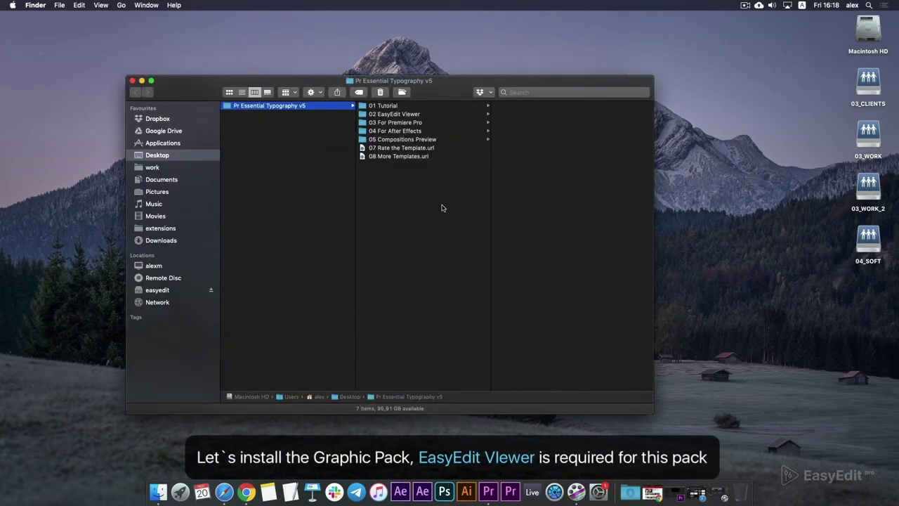
click(398, 114)
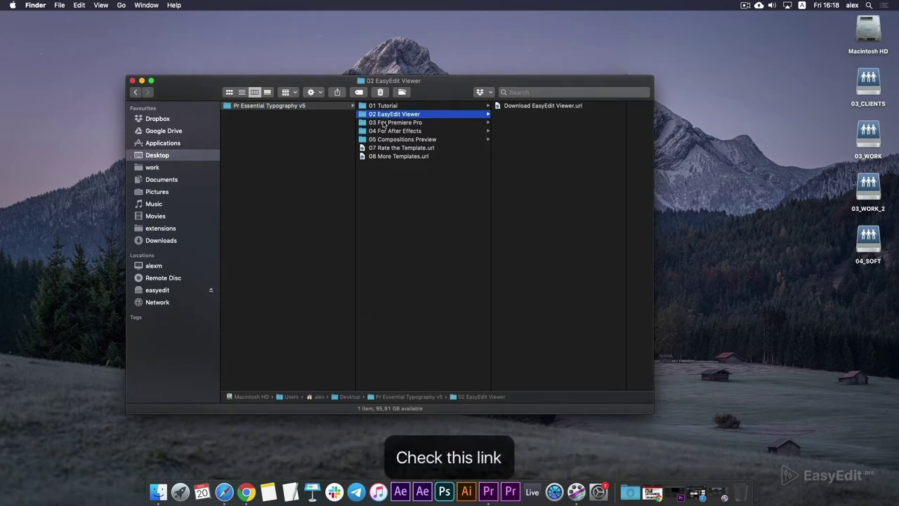
click(377, 123)
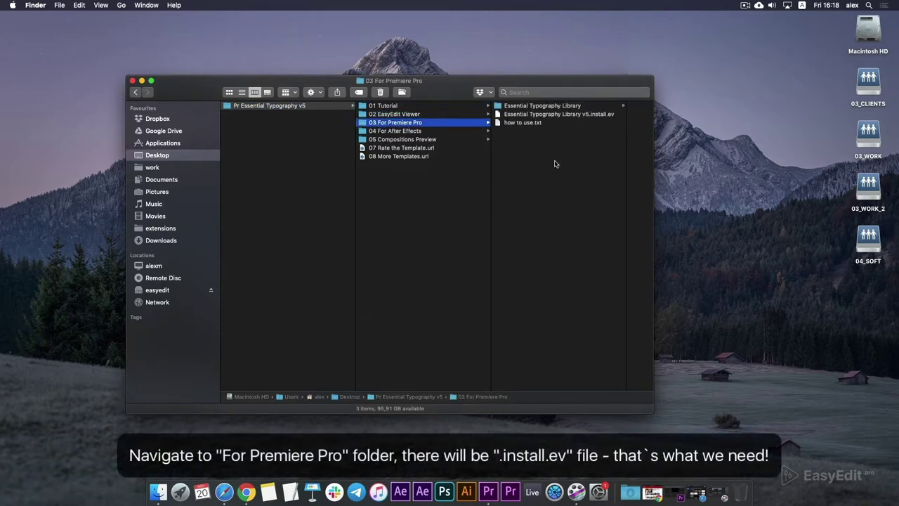
click(577, 114)
click(500, 107)
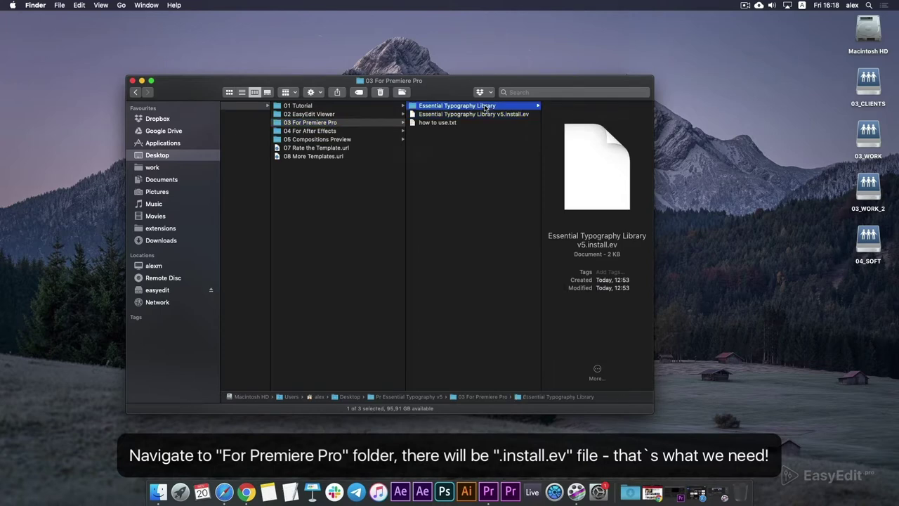
click(482, 116)
click(483, 117)
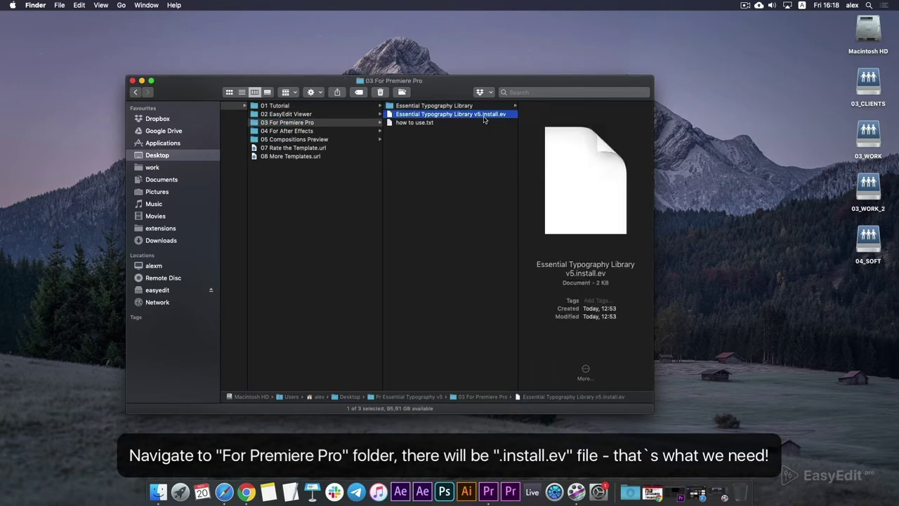
Load the Essential Typography Library v5.install.ev file into Premiere Pro's EasyEdit Viewer
click(491, 498)
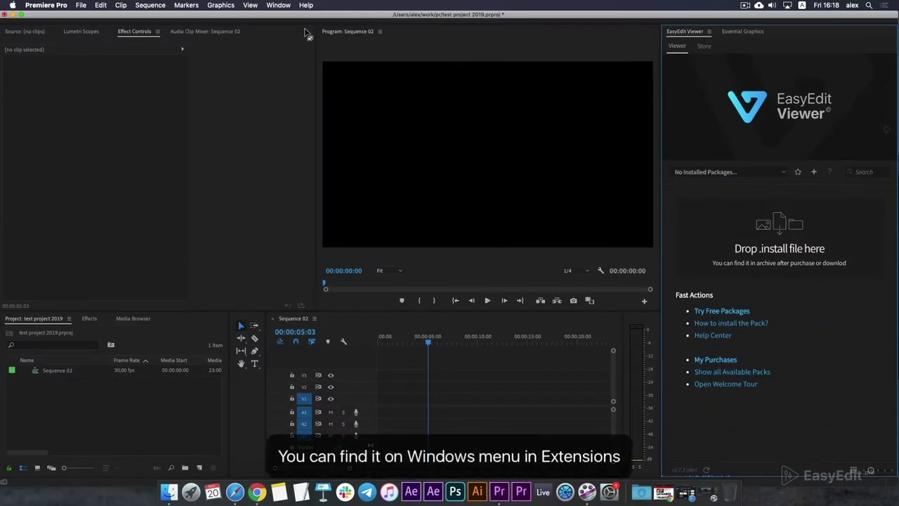
click(284, 5)
mouse_move(288, 39)
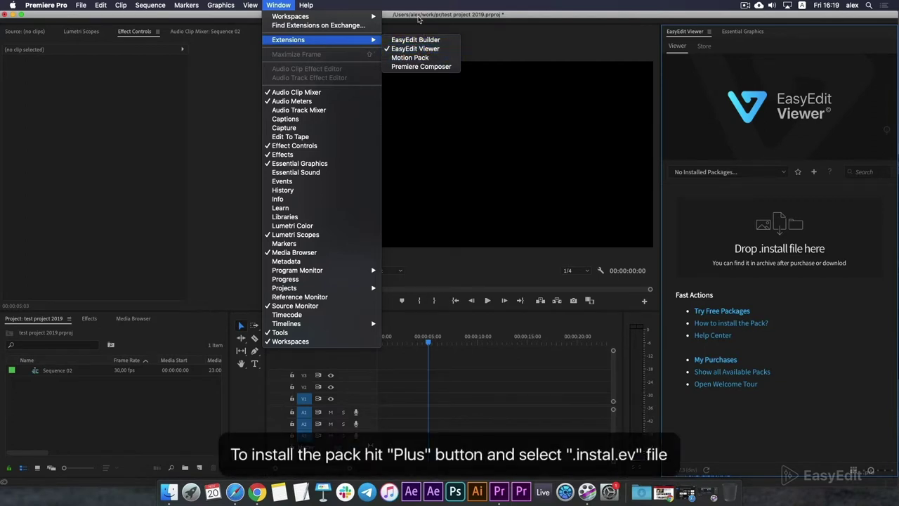
click(416, 16)
click(816, 172)
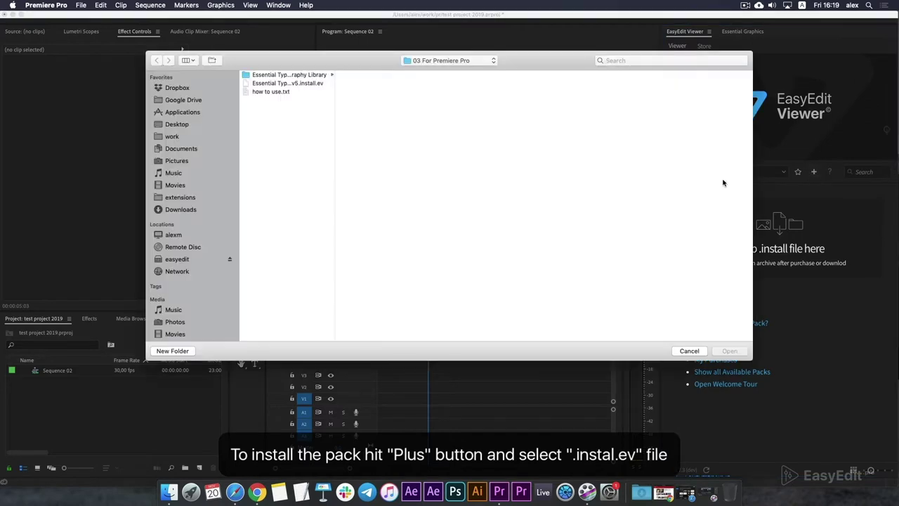
click(305, 84)
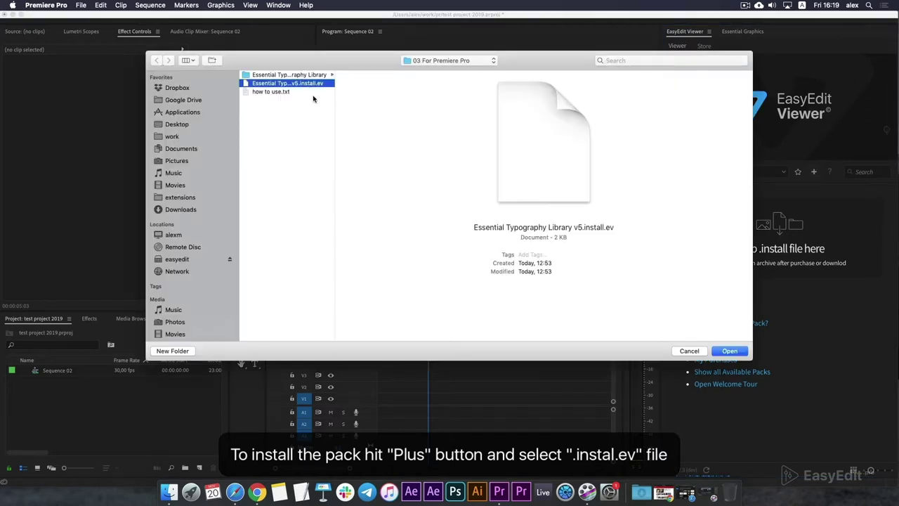
click(734, 351)
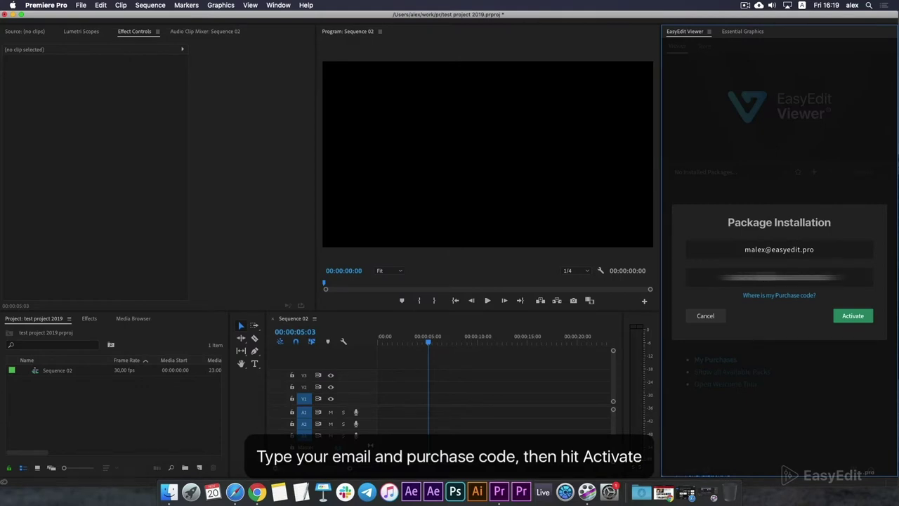
Activate the package, widen the EasyEdit Viewer panel, and browse the One Line and Two Lines categories
key(Return)
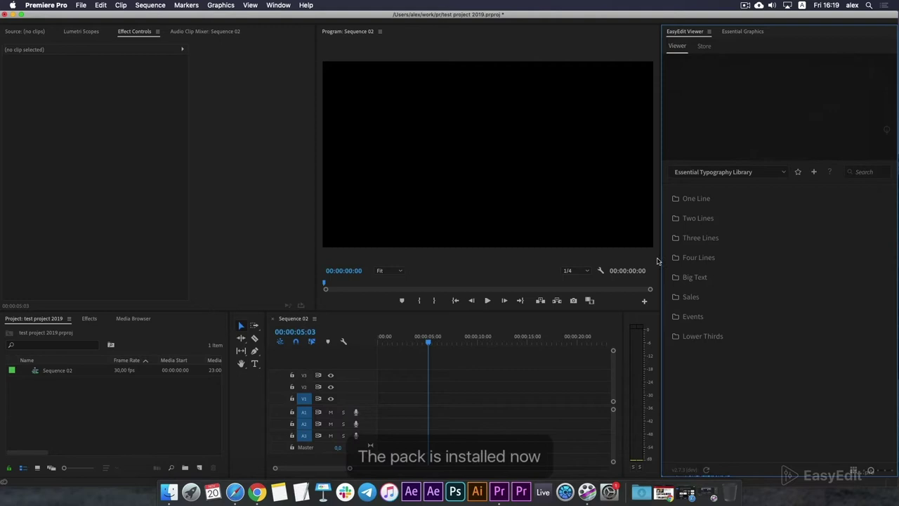
drag(656, 258, 639, 257)
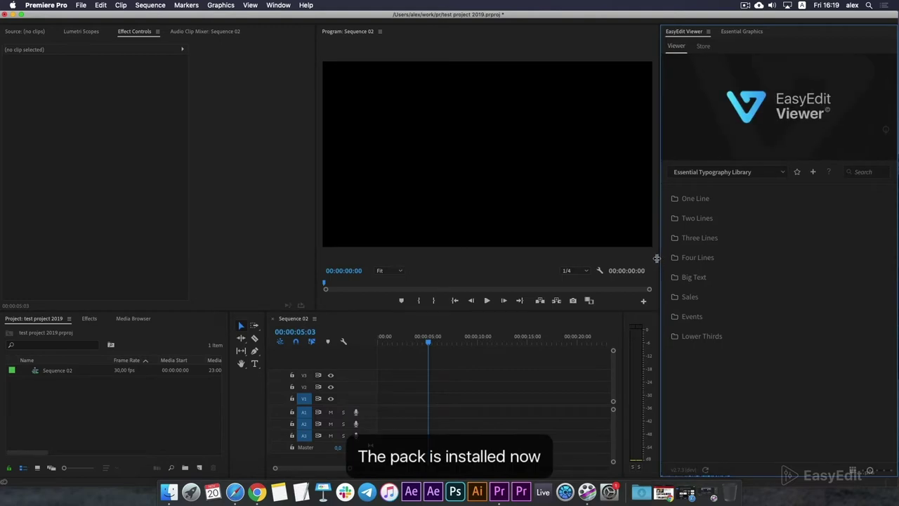
click(674, 199)
click(674, 199)
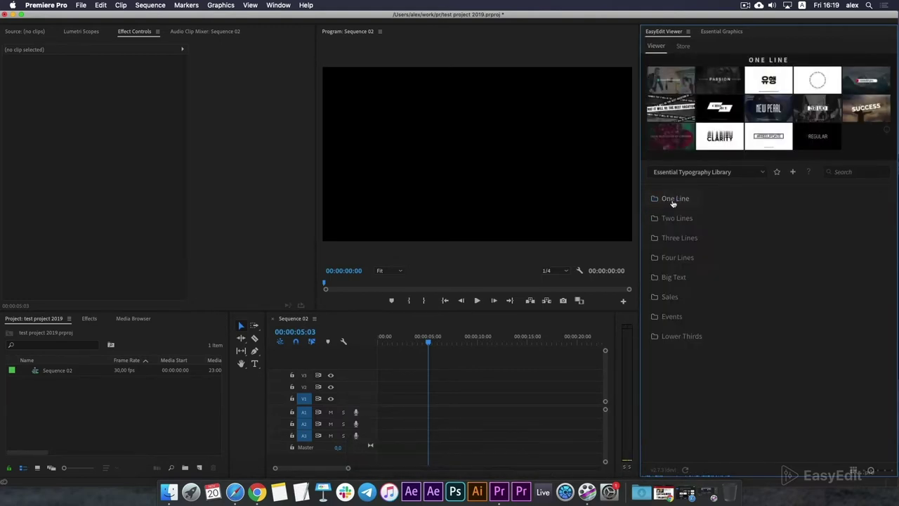
click(676, 219)
scroll(675, 242, down, 3)
scroll(678, 270, down, 2)
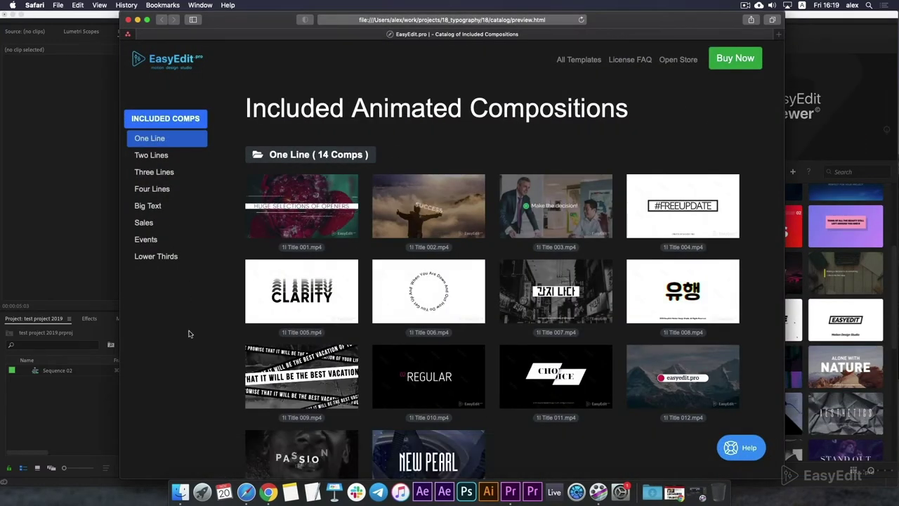
Scroll the Safari catalog past Two Lines down to the 47-title Three Lines section
scroll(180, 357, down, 3)
scroll(178, 358, down, 5)
scroll(178, 357, down, 1)
scroll(179, 358, down, 5)
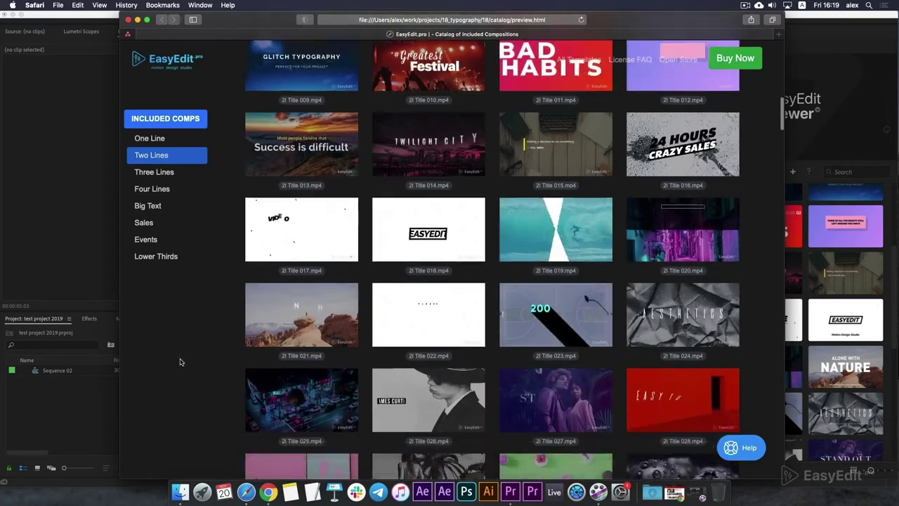
scroll(178, 359, down, 4)
scroll(177, 359, down, 3)
scroll(178, 360, down, 2)
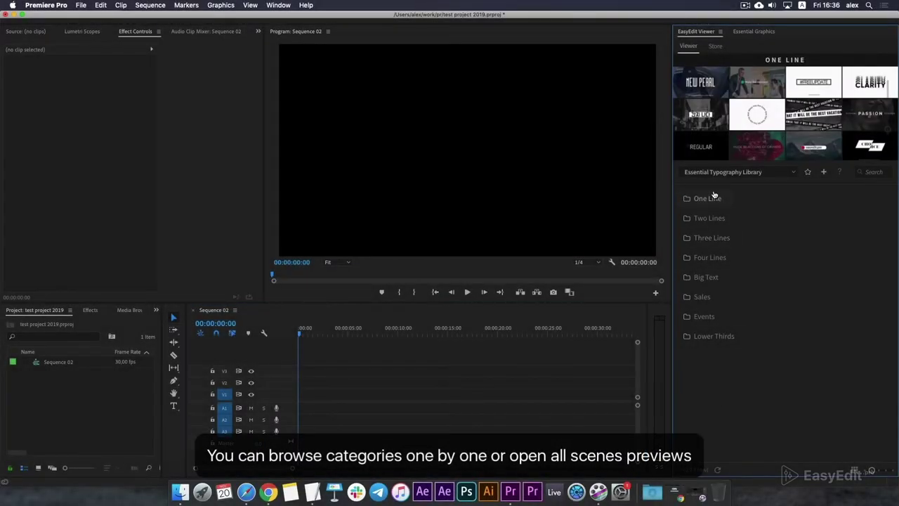
Browse the Two Lines and Three Lines categories, then switch to the all-categories grid and scroll it
click(714, 200)
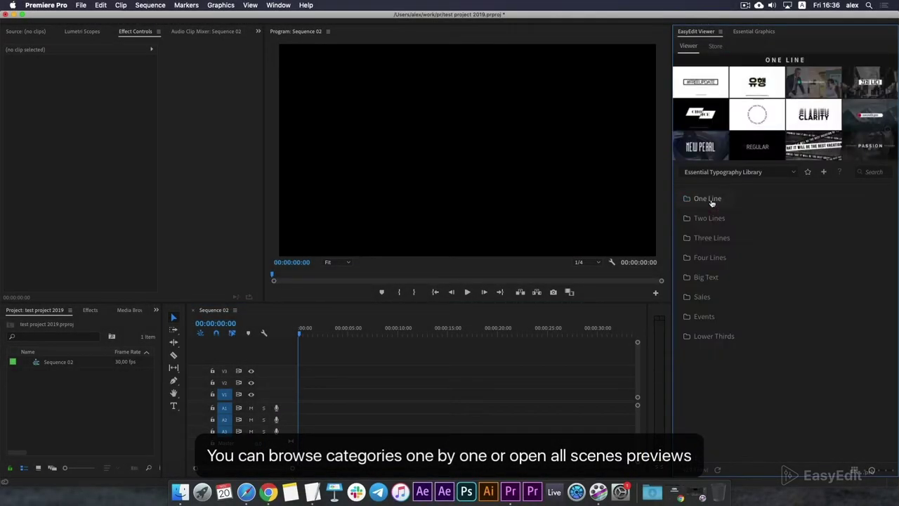
click(711, 219)
click(711, 218)
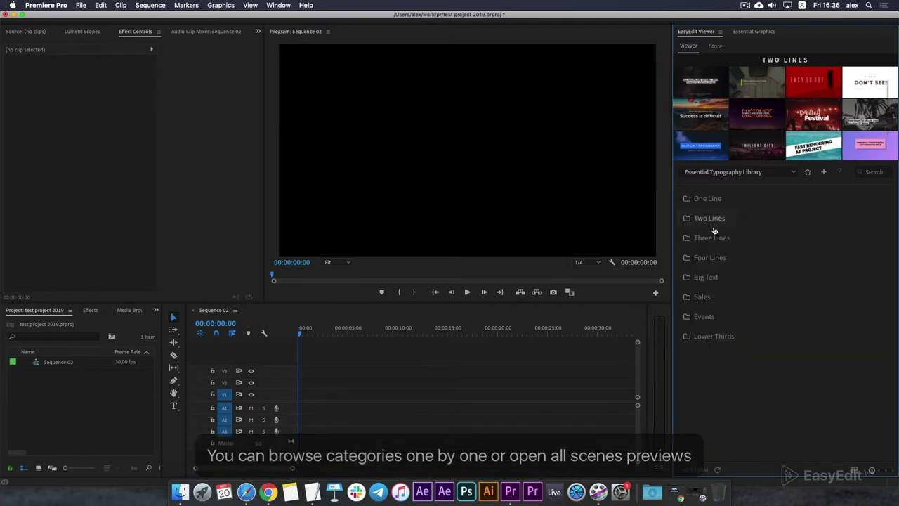
click(712, 237)
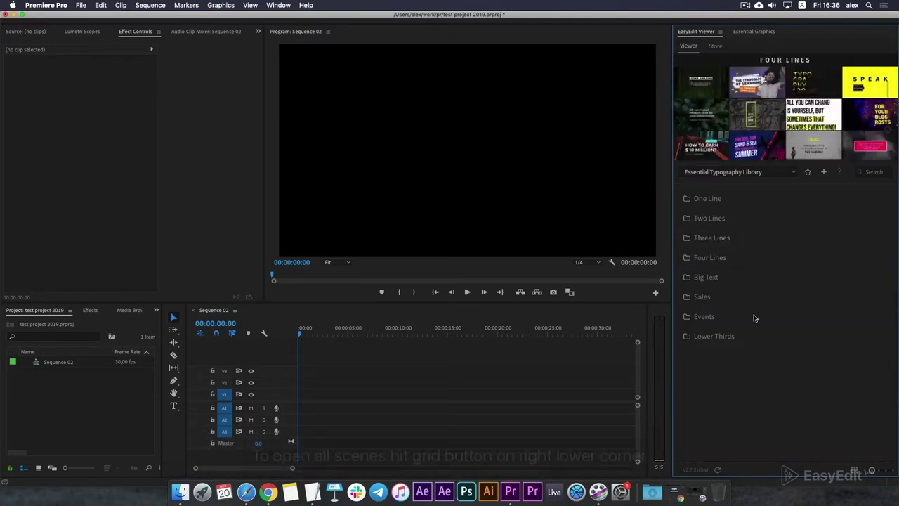
click(855, 472)
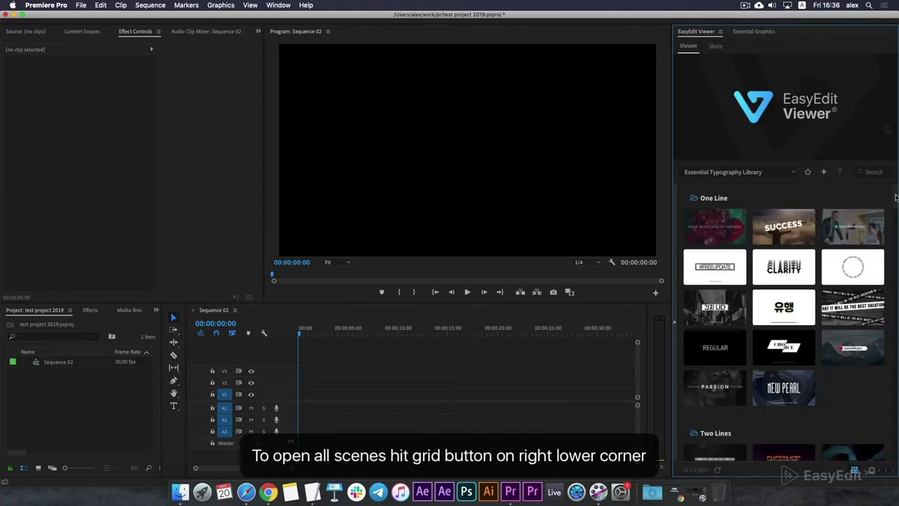
mouse_move(896, 196)
mouse_down()
mouse_move(896, 423)
mouse_move(881, 429)
mouse_up()
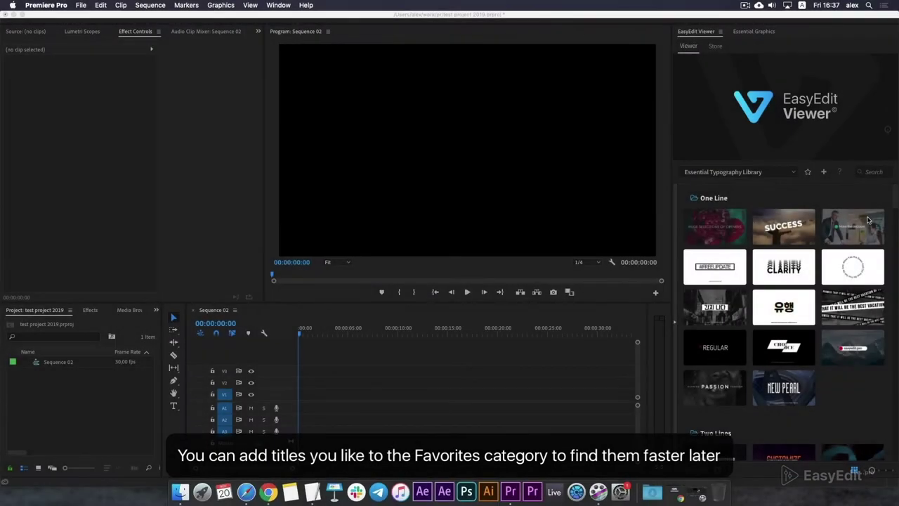
Star the Korean One Line title and the PROVE Two Lines title, then show Favorites
click(858, 210)
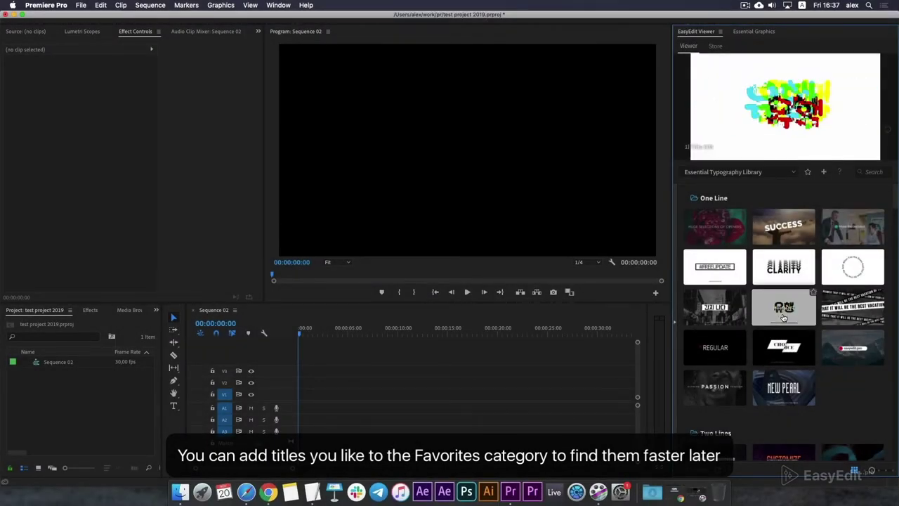
mouse_move(784, 307)
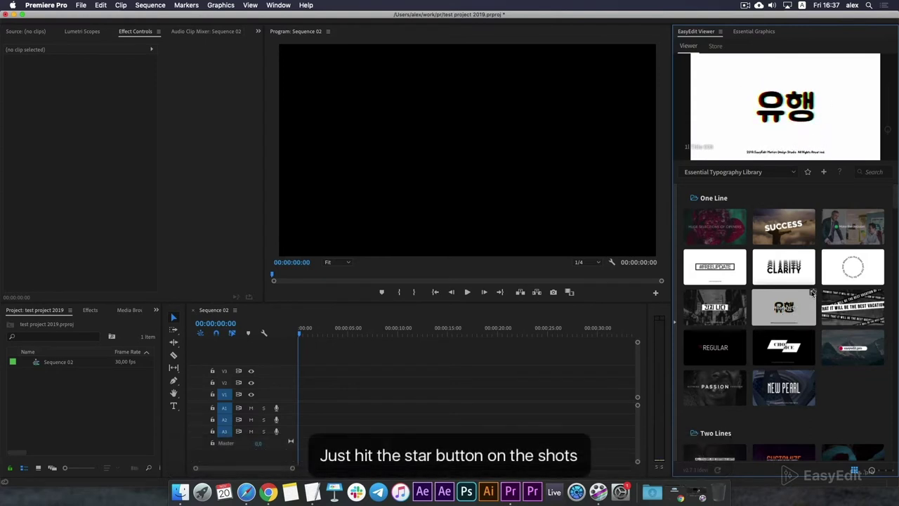
click(811, 292)
scroll(849, 391, down, 2)
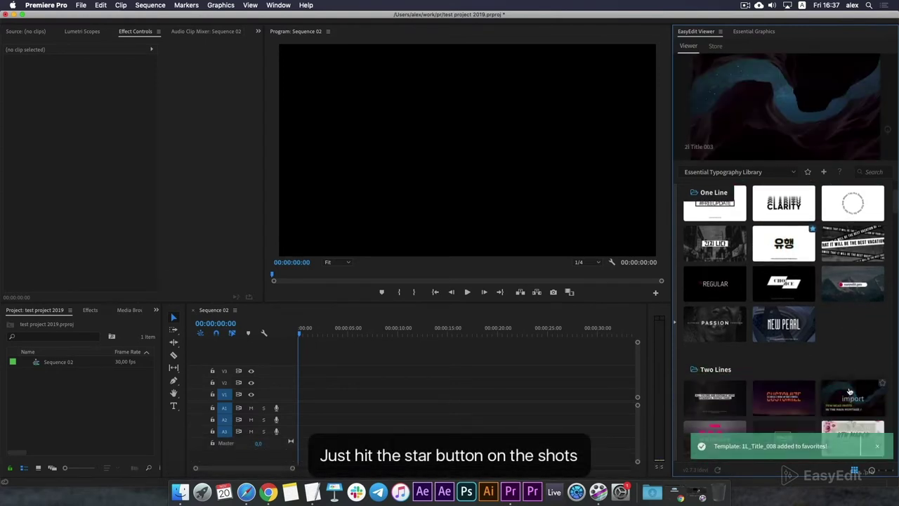
scroll(849, 391, down, 2)
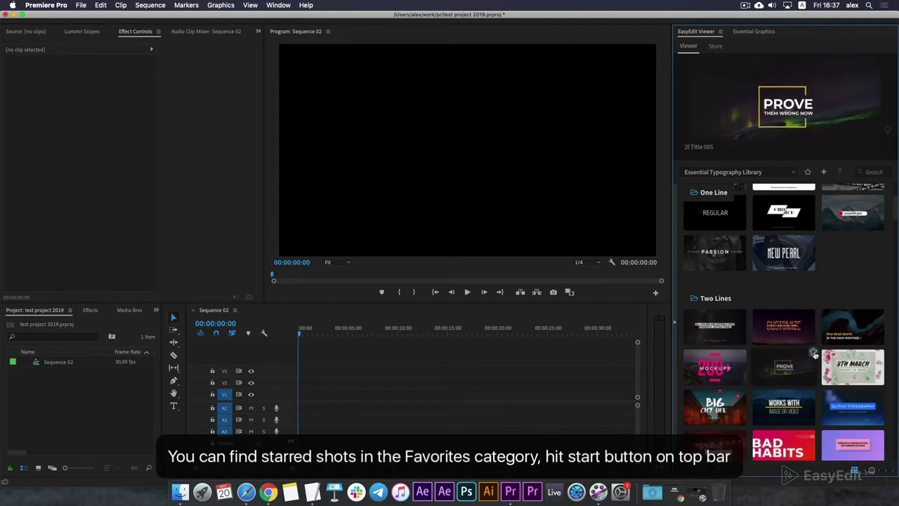
click(813, 353)
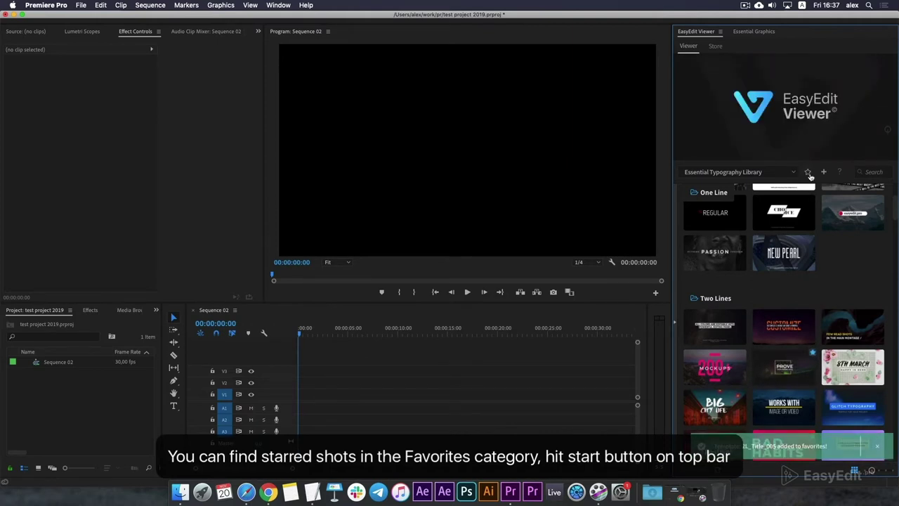
click(808, 172)
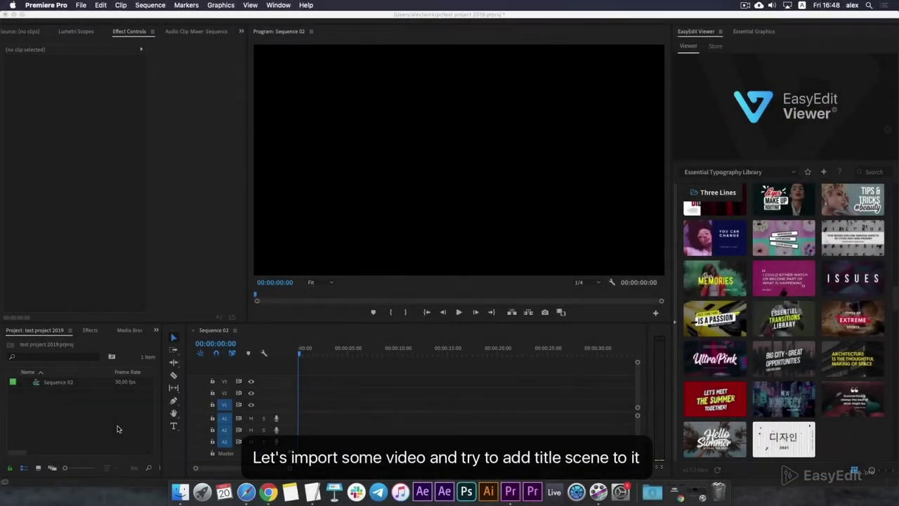
Import Video 2.mp4 and place it at the start of V1, keeping existing sequence settings
right_click(60, 410)
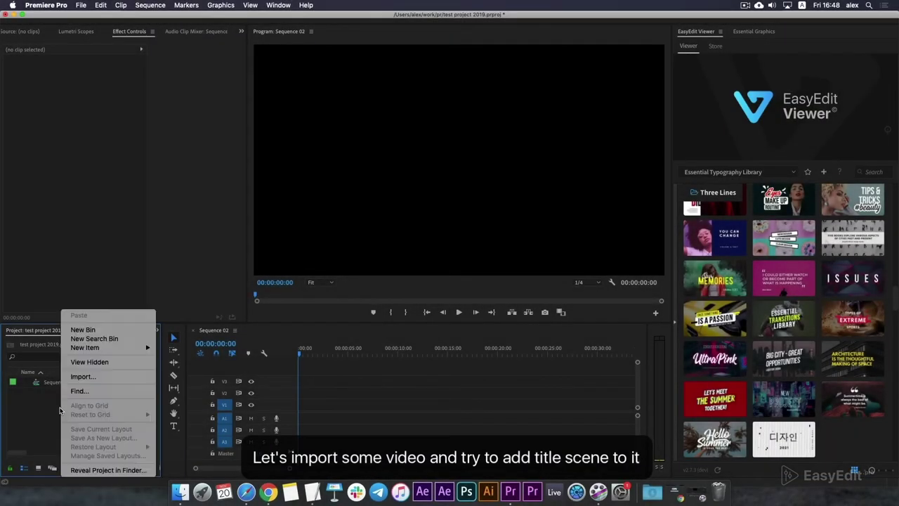
click(106, 377)
click(273, 76)
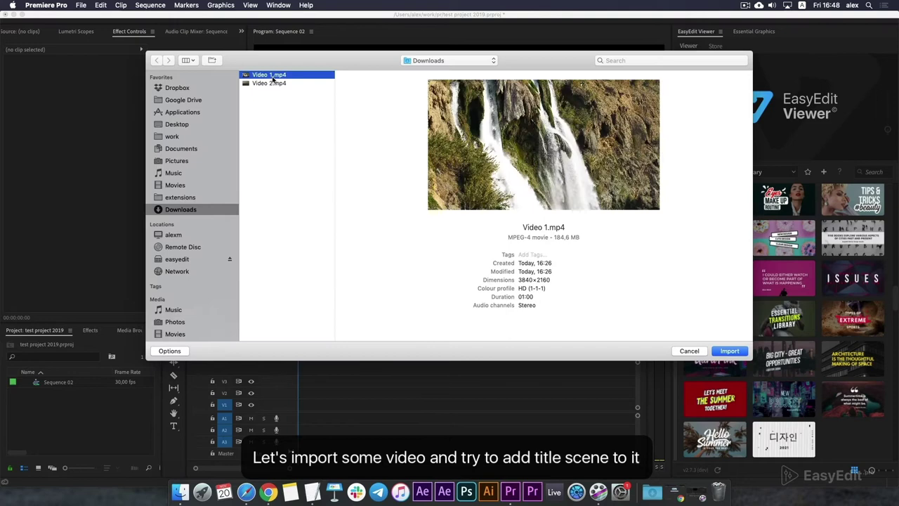
click(274, 84)
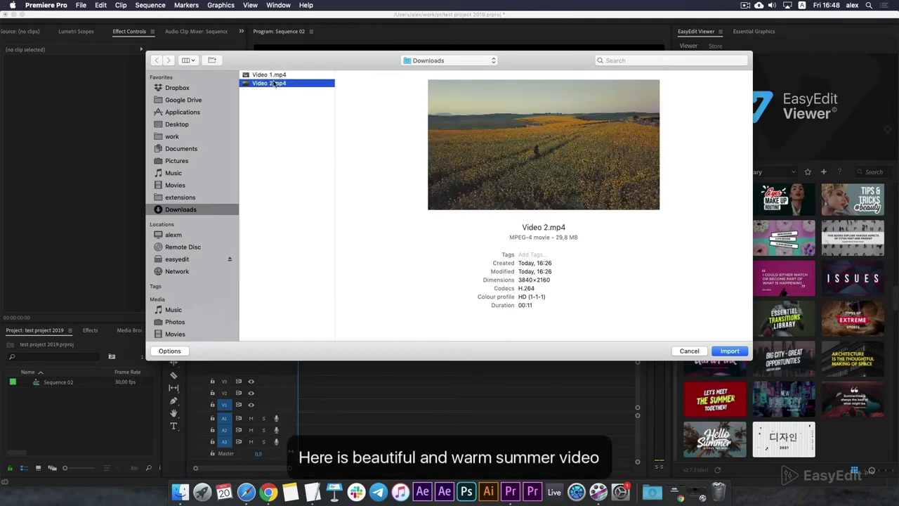
click(731, 352)
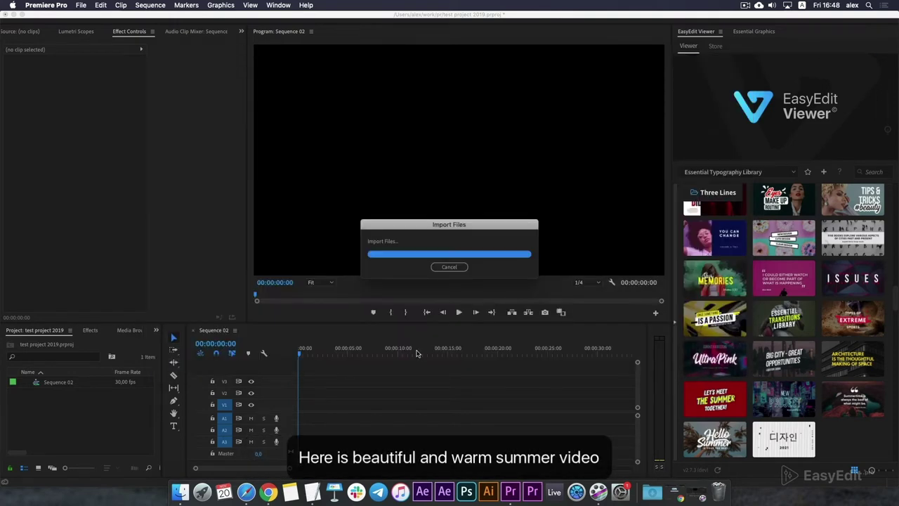
drag(61, 394, 357, 412)
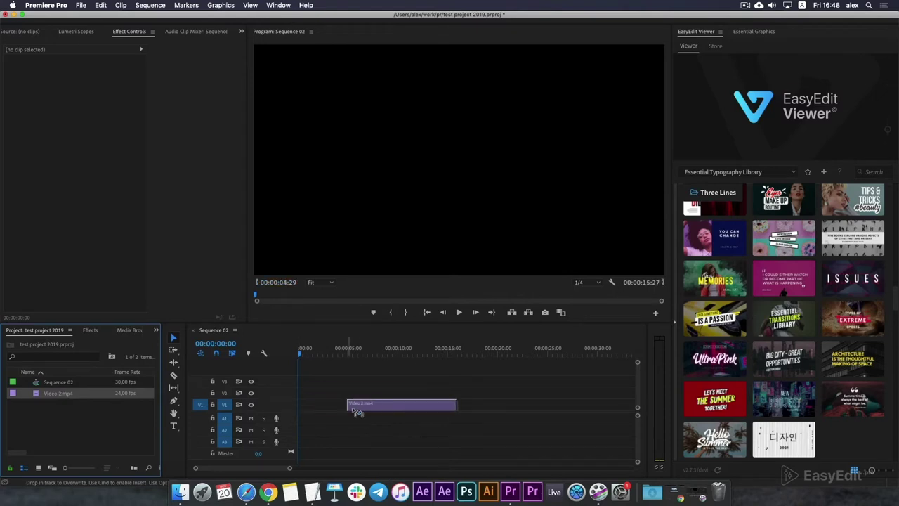
drag(301, 406, 301, 406)
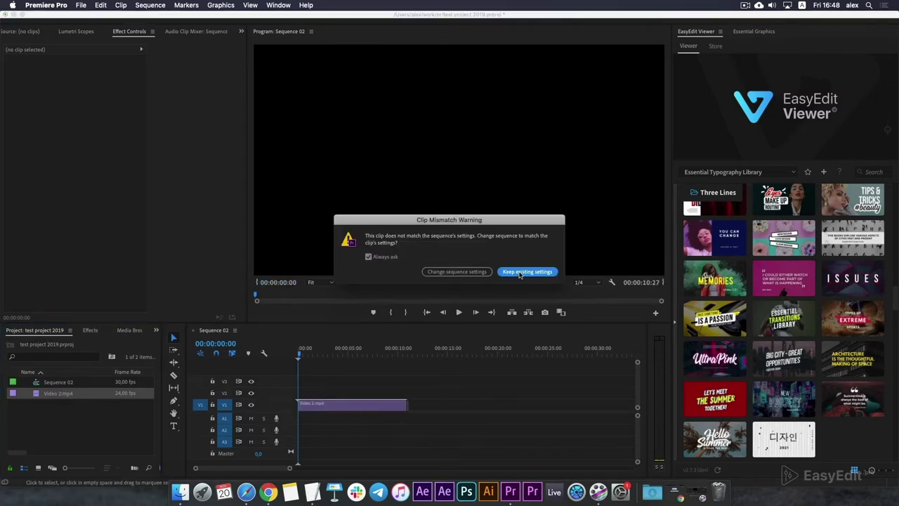
click(519, 273)
Scale the field clip to 54% and scrub through it to preview
drag(300, 354, 322, 354)
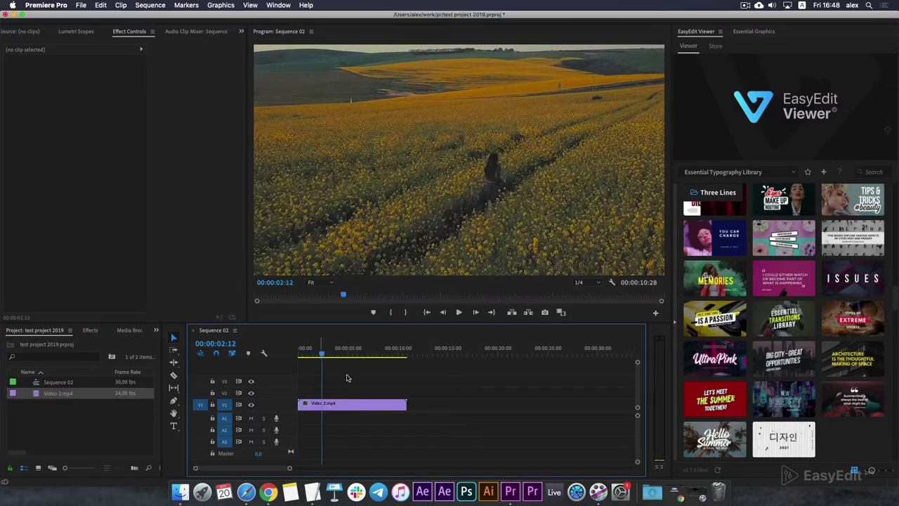
click(350, 406)
drag(83, 89, 51, 89)
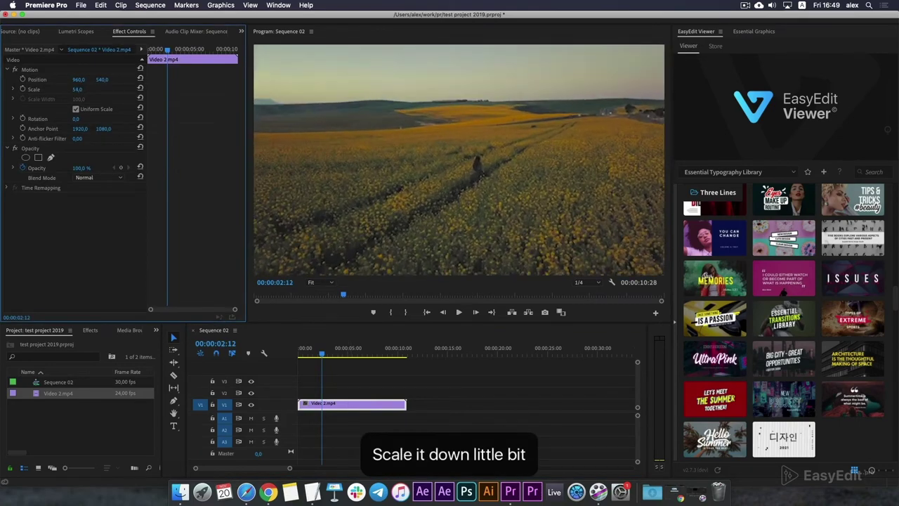
drag(331, 351, 368, 350)
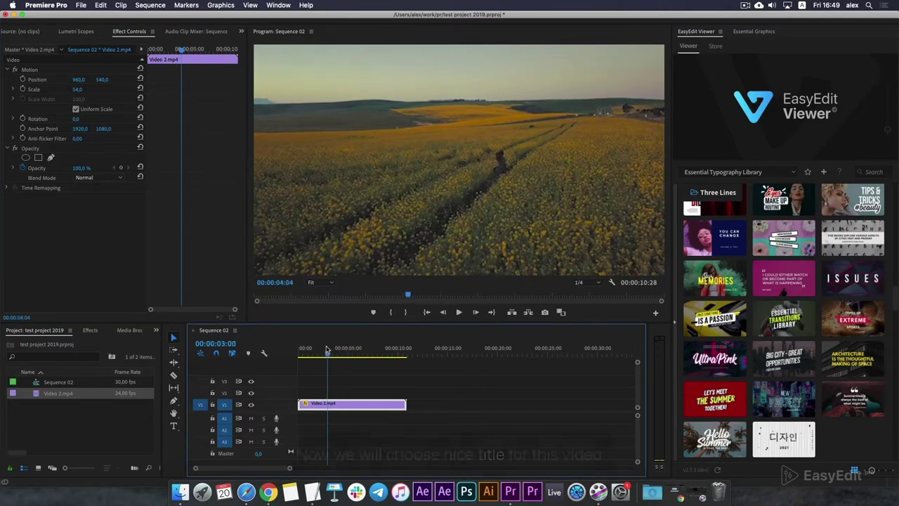
drag(369, 350, 302, 350)
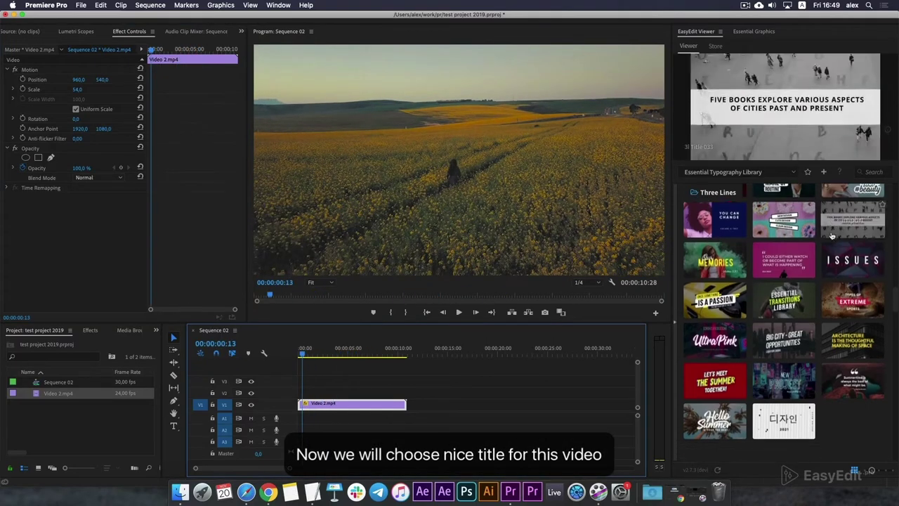
Add the Hello Summer title (3L_Title_046) to V2 above the field clip and preview it
scroll(854, 337, down, 2)
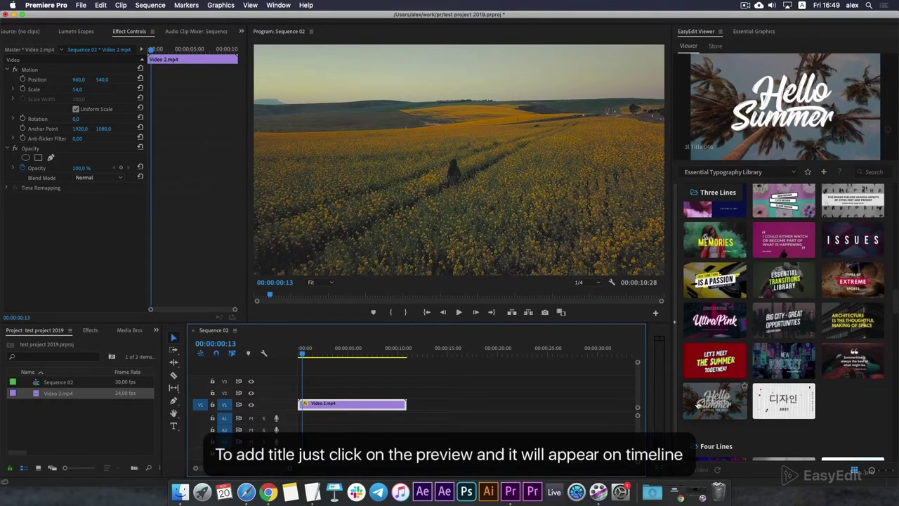
click(716, 406)
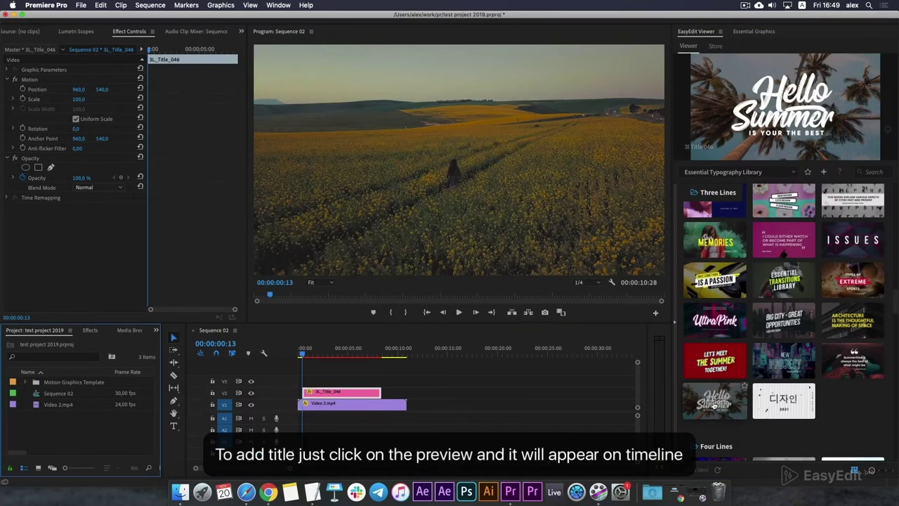
drag(303, 352, 365, 355)
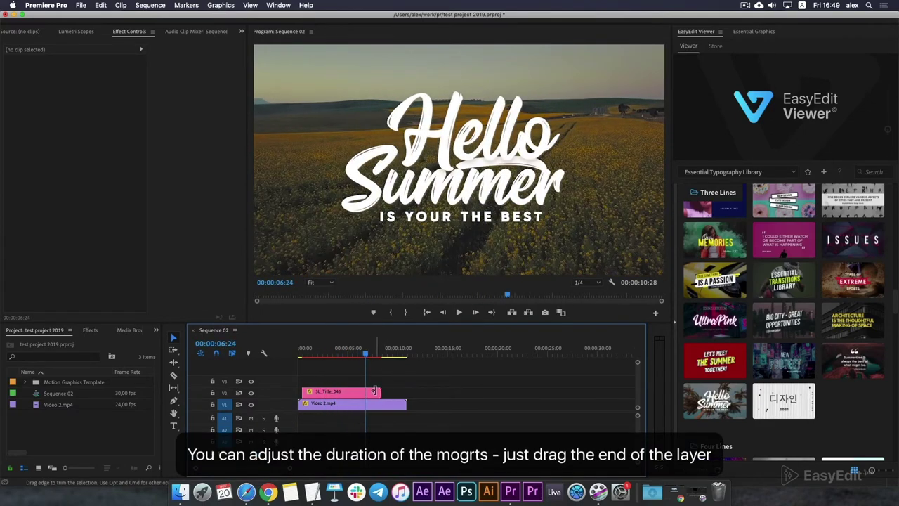
Trim the 3L_Title_046 clip, then extend it to end with Video 2.mp4
drag(373, 390, 363, 390)
click(351, 357)
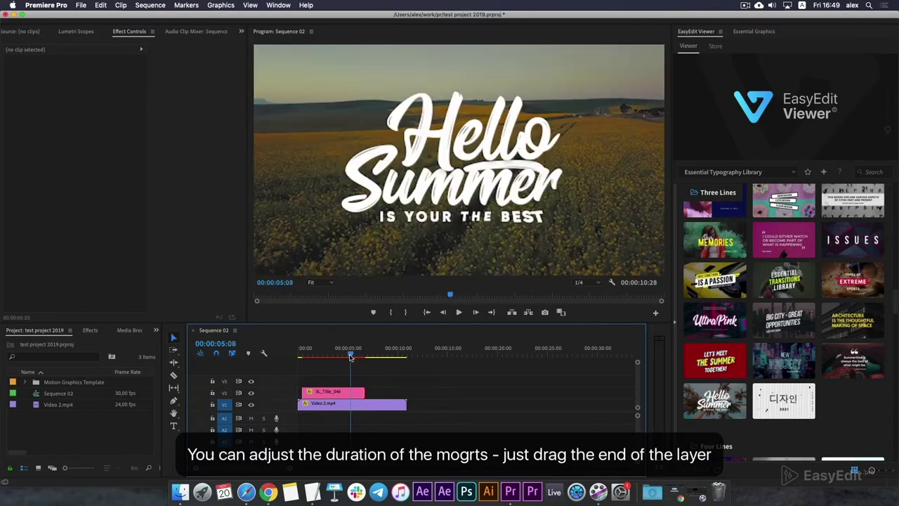
drag(350, 356, 366, 357)
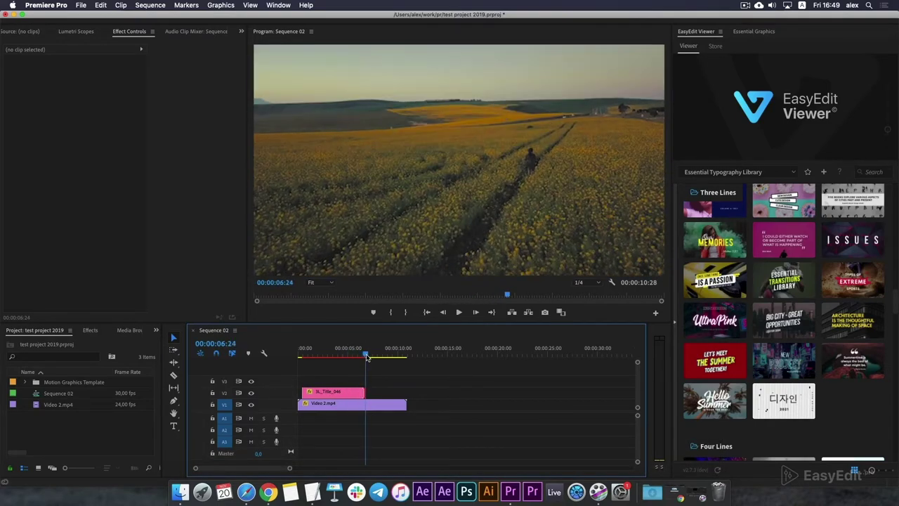
drag(361, 390, 406, 390)
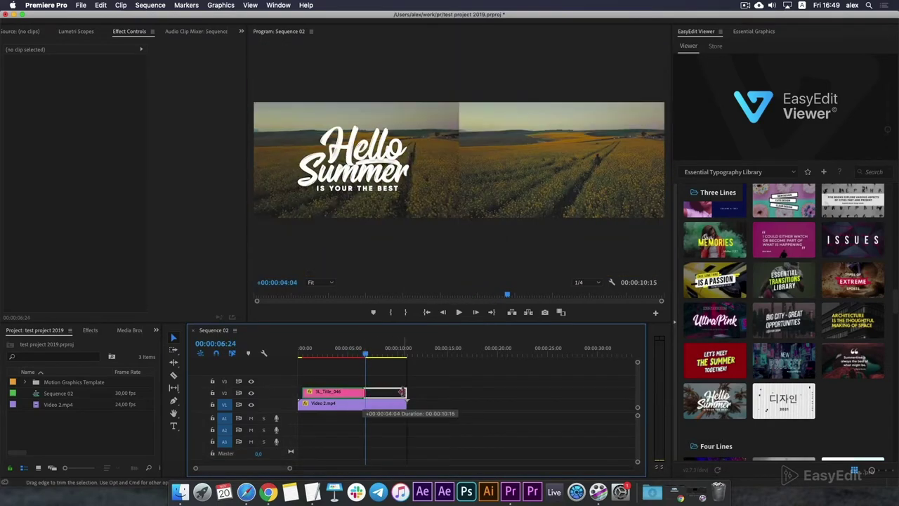
click(365, 355)
mouse_move(365, 355)
mouse_down()
mouse_move(407, 355)
mouse_move(379, 356)
mouse_up()
Show the Hello Summer title's Essential Graphics controls, scrolled down to Color Config
click(349, 395)
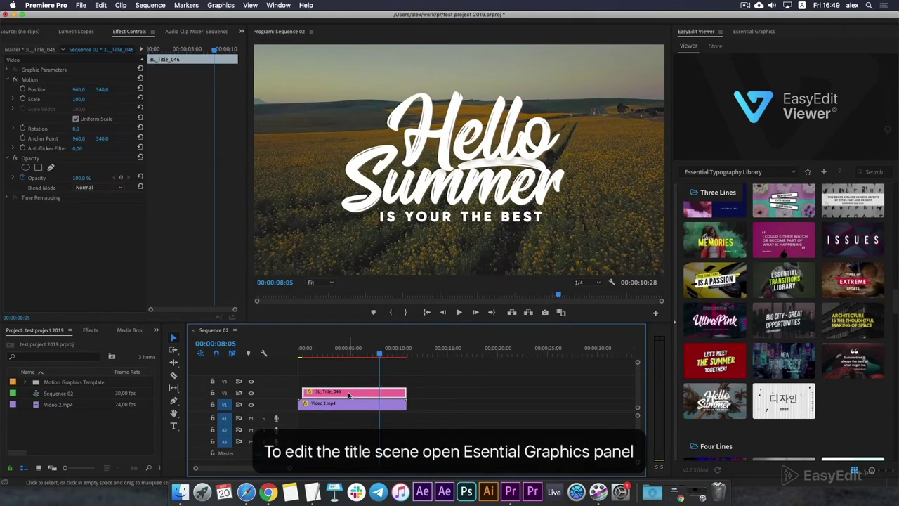
click(753, 32)
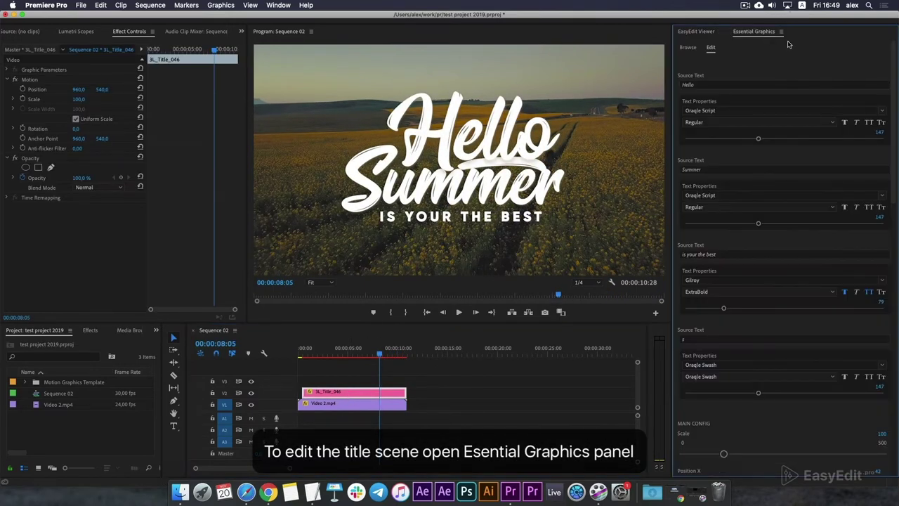
click(278, 5)
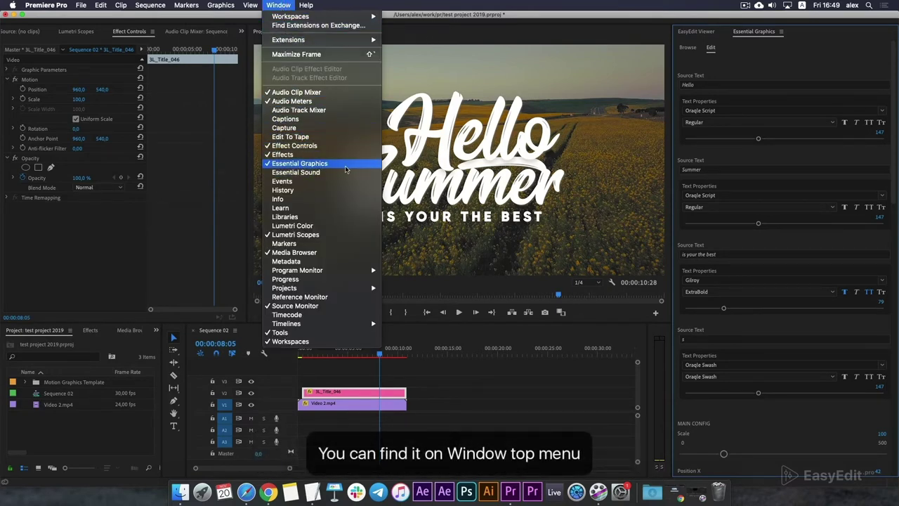
click(317, 168)
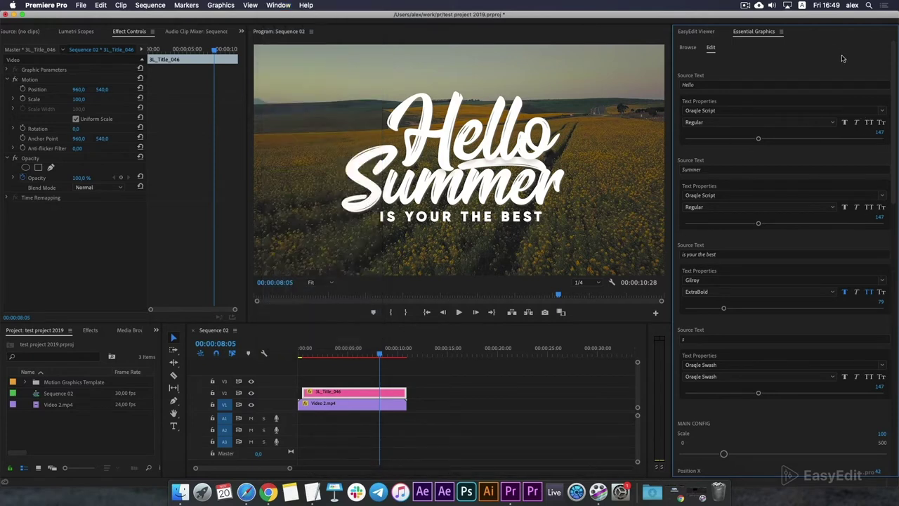
mouse_move(893, 51)
mouse_down()
mouse_move(896, 316)
mouse_move(854, 305)
mouse_up()
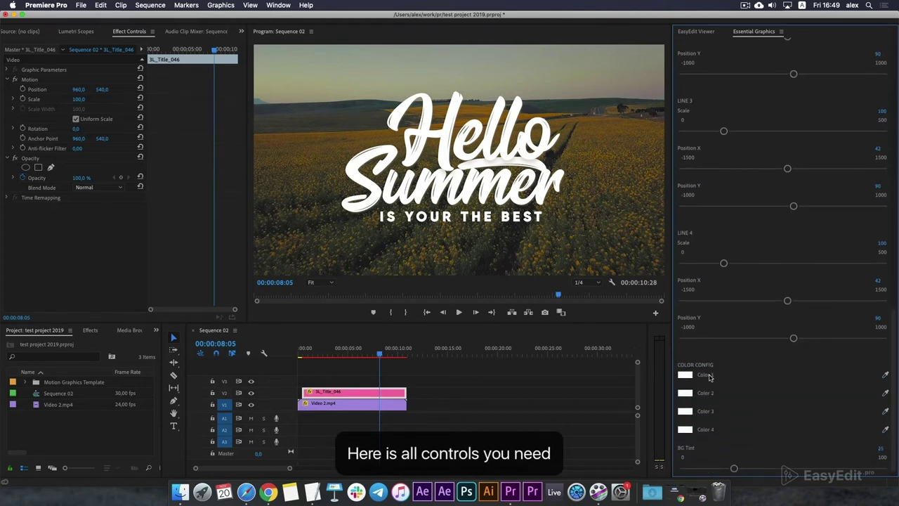
Make the Hello Summer title light yellow (F1E695) and raise the BG Tint slightly
click(684, 375)
click(471, 132)
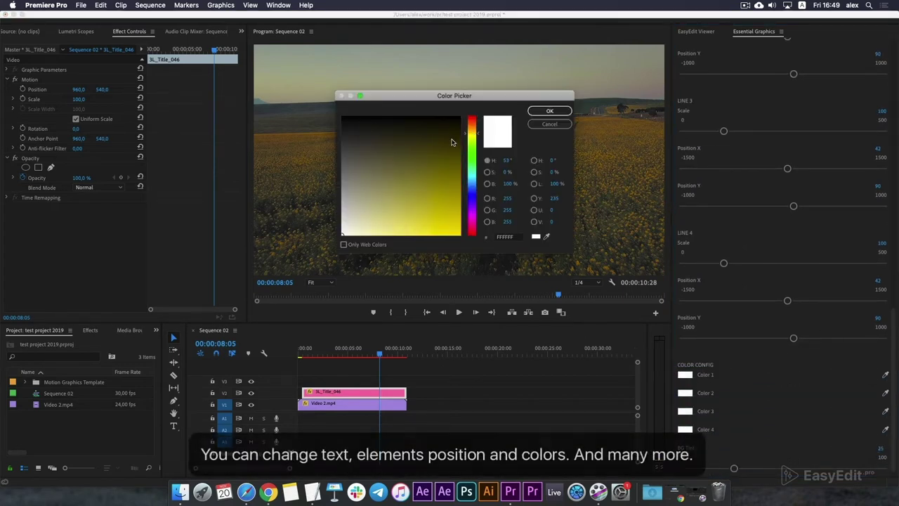
click(388, 231)
click(549, 110)
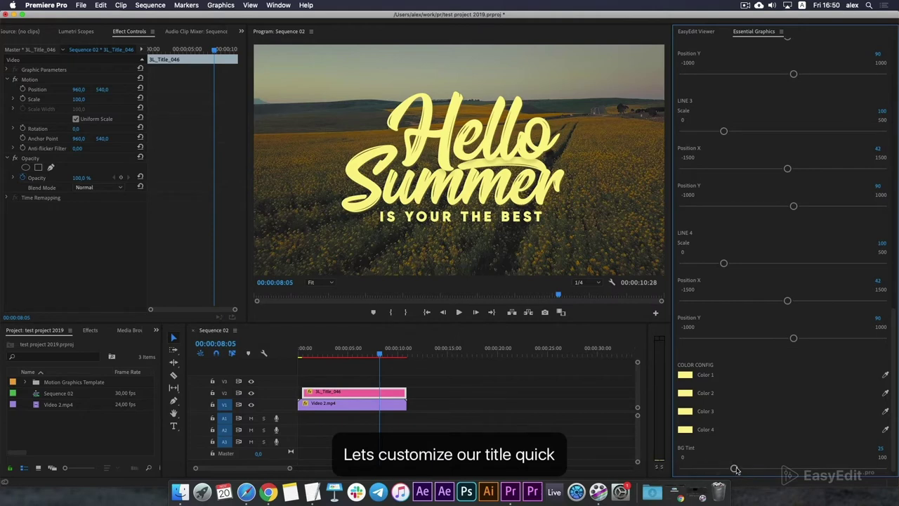
drag(775, 469, 790, 469)
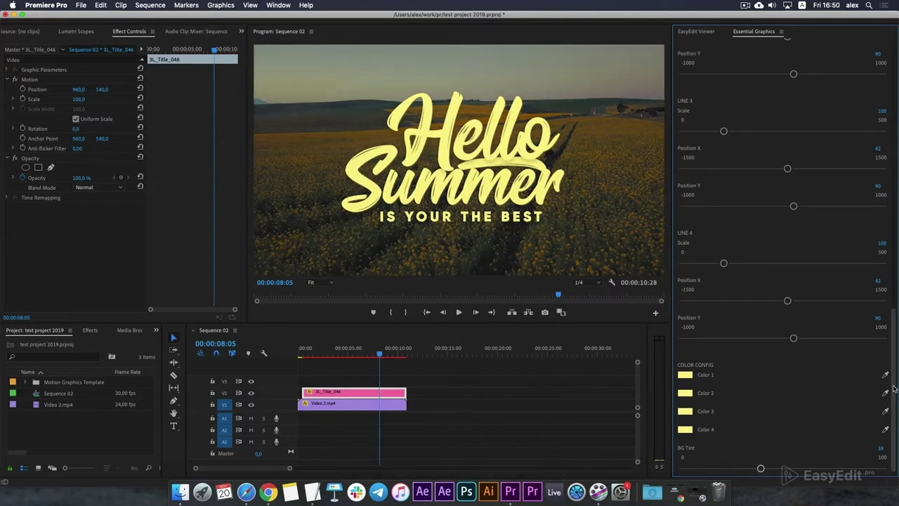
Shrink the yellow title to scale 84, move it left to about X -286, and preview from the start
scroll(890, 309, up, 5)
scroll(890, 309, up, 3)
scroll(891, 309, up, 3)
scroll(877, 305, up, 3)
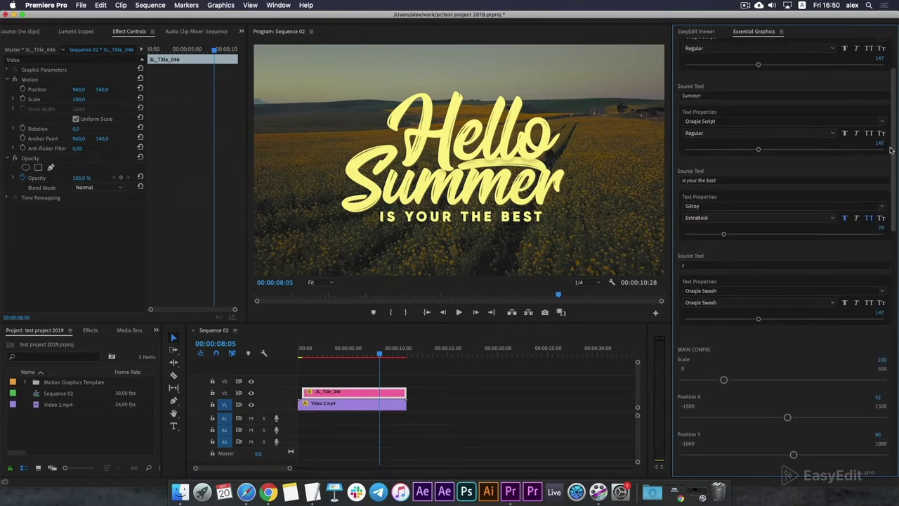
scroll(785, 295, up, 3)
drag(724, 268, 716, 269)
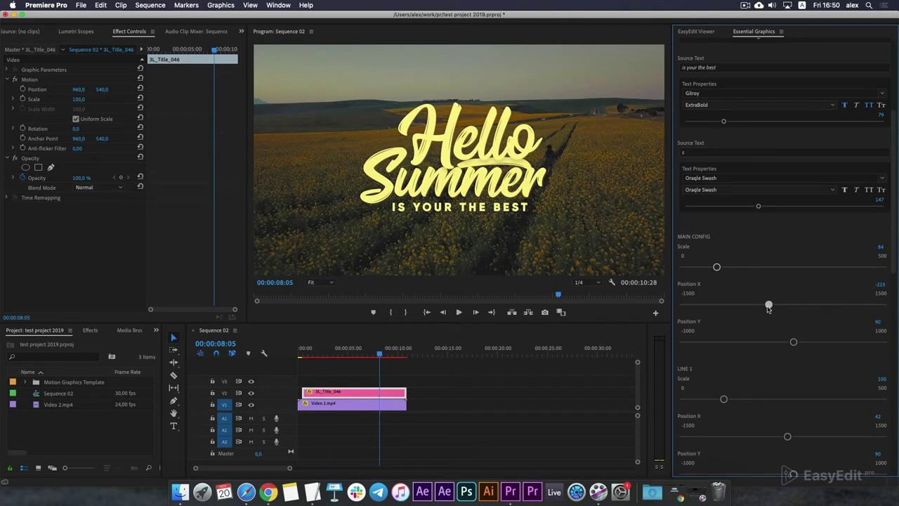
drag(769, 307, 764, 308)
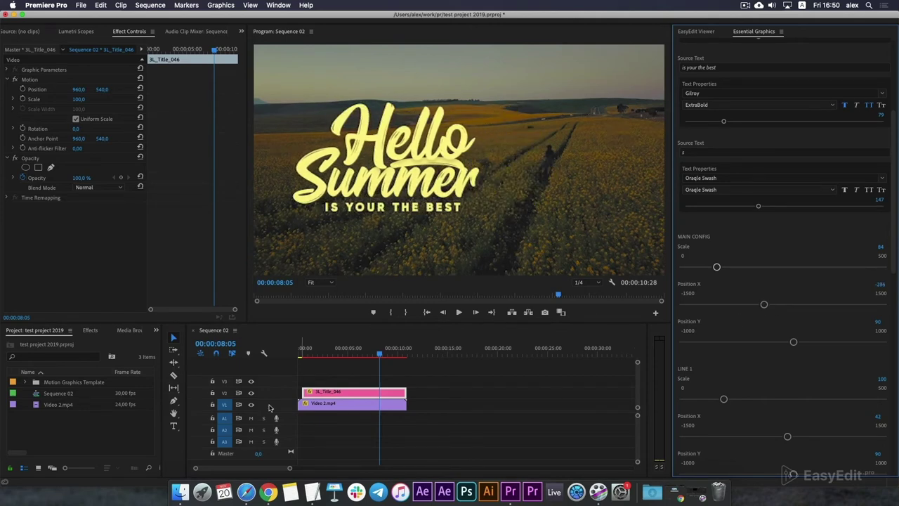
click(301, 353)
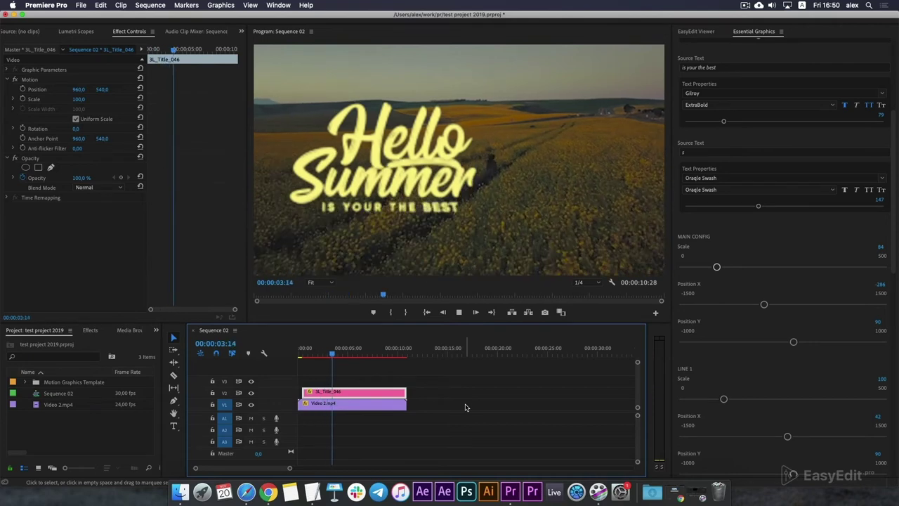
scroll(780, 210, up, 5)
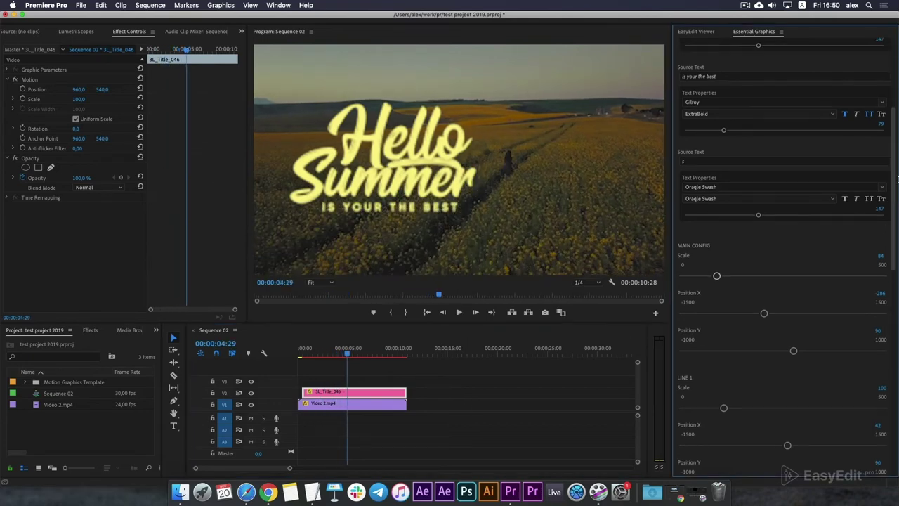
Change the title's first line from Hello to 2021
click(691, 80)
text(2021)
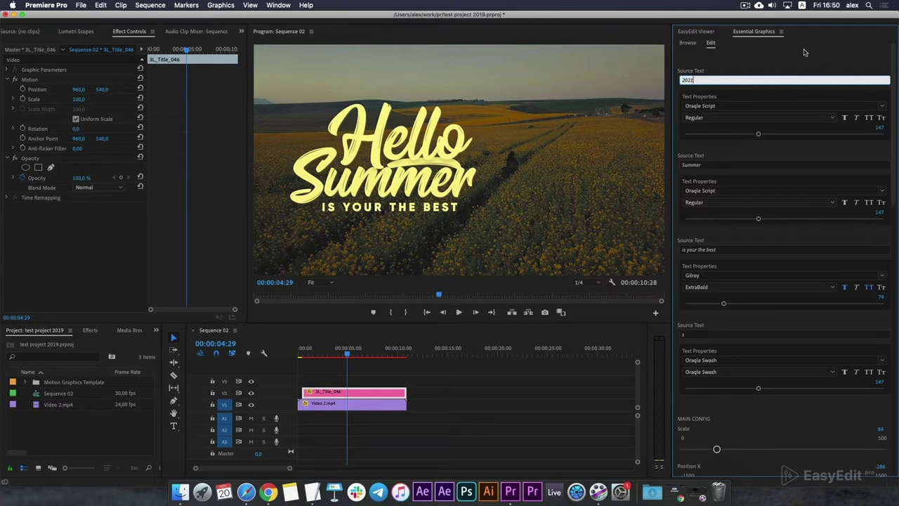
click(804, 52)
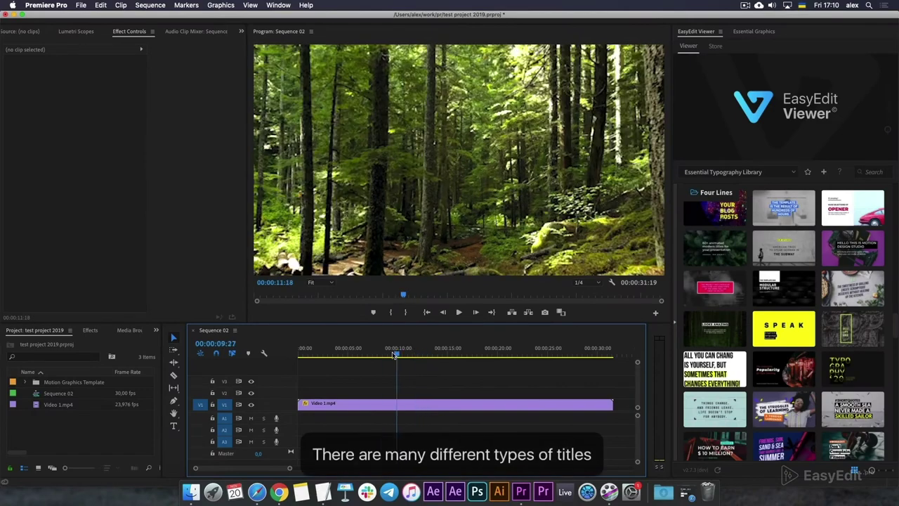
Add the 4L_Title_012 SCULPTURE template near the forest clip's start and preview it
drag(395, 355, 305, 360)
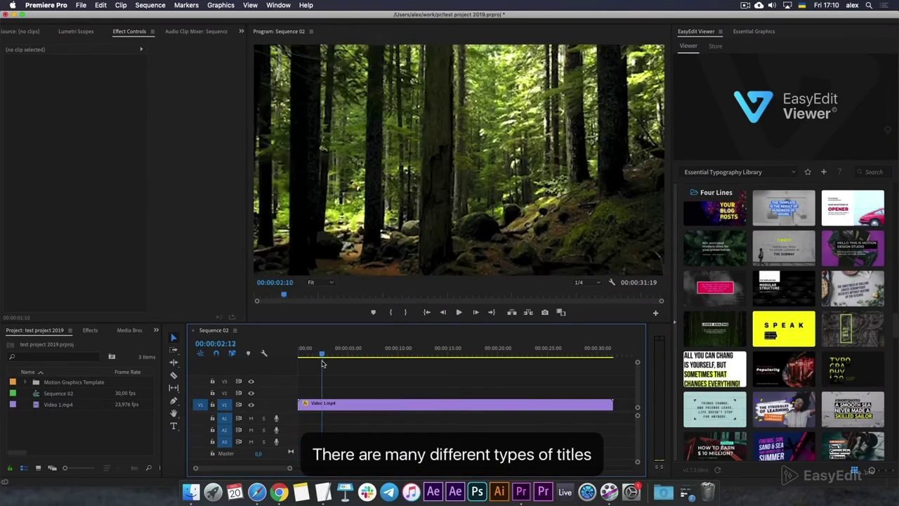
drag(305, 360, 318, 361)
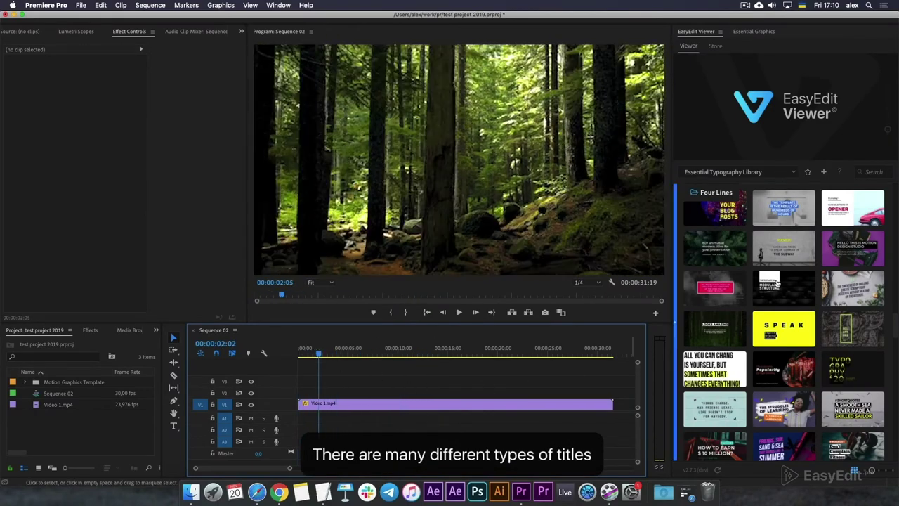
scroll(842, 309, down, 1)
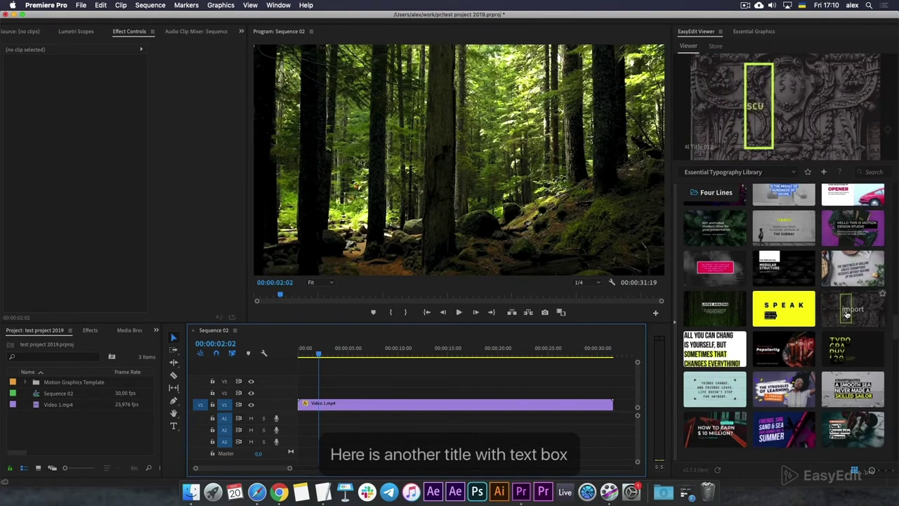
click(850, 311)
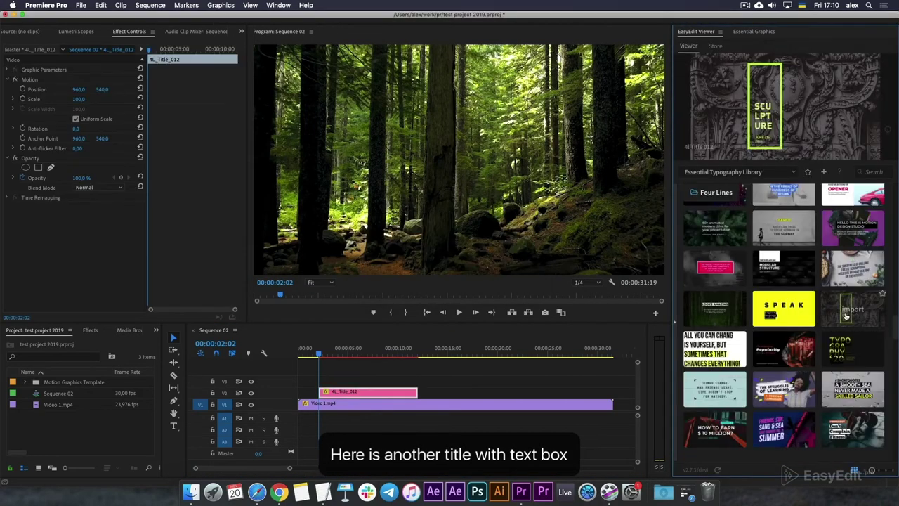
drag(321, 353, 348, 353)
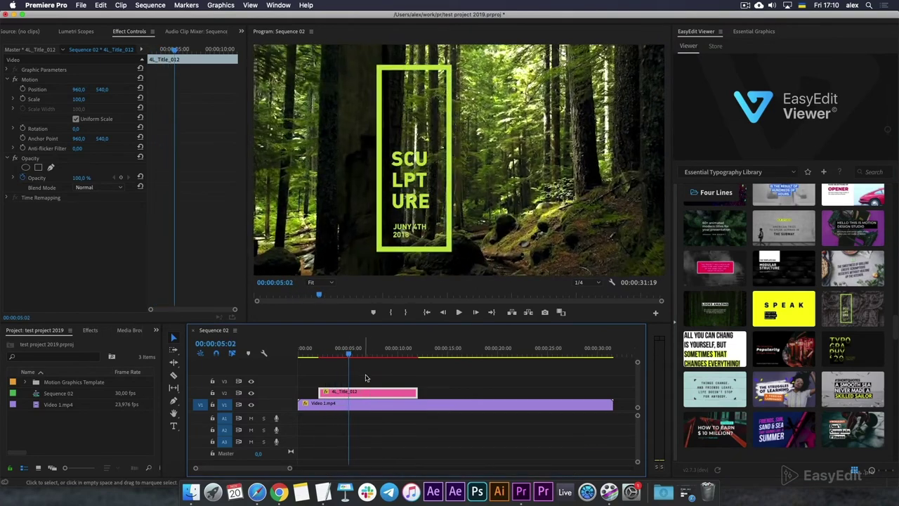
Move the four-line boxed title left to Position X 627
click(765, 32)
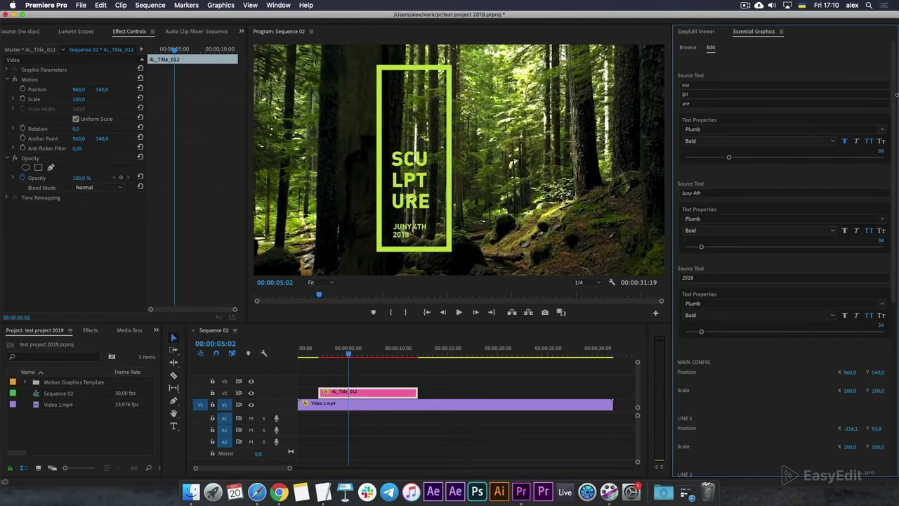
scroll(839, 220, down, 5)
scroll(839, 221, down, 3)
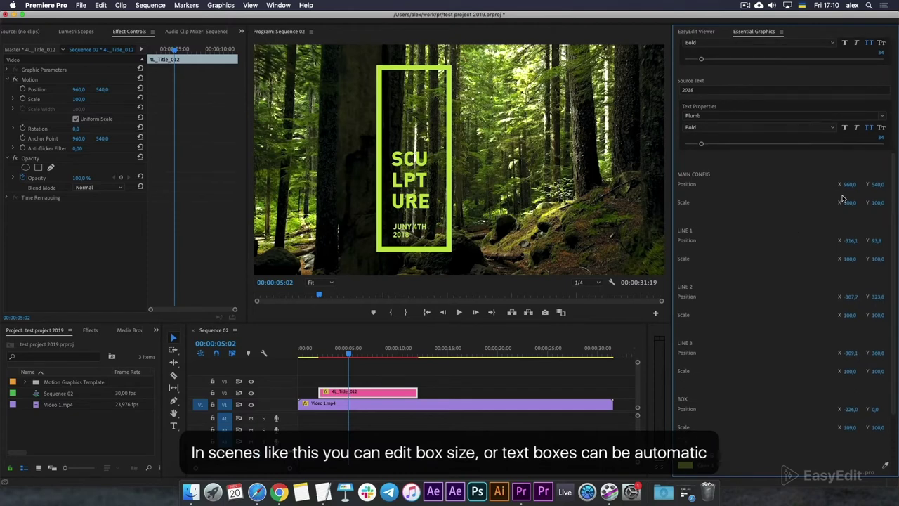
drag(849, 184, 897, 175)
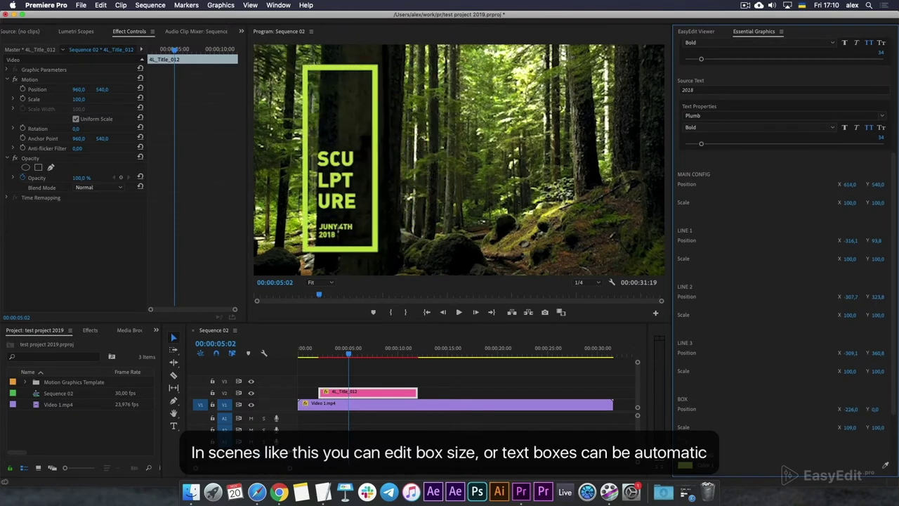
Replace SCULPTURE in the three text lines with INTO, THE and WOOD
scroll(895, 190, up, 5)
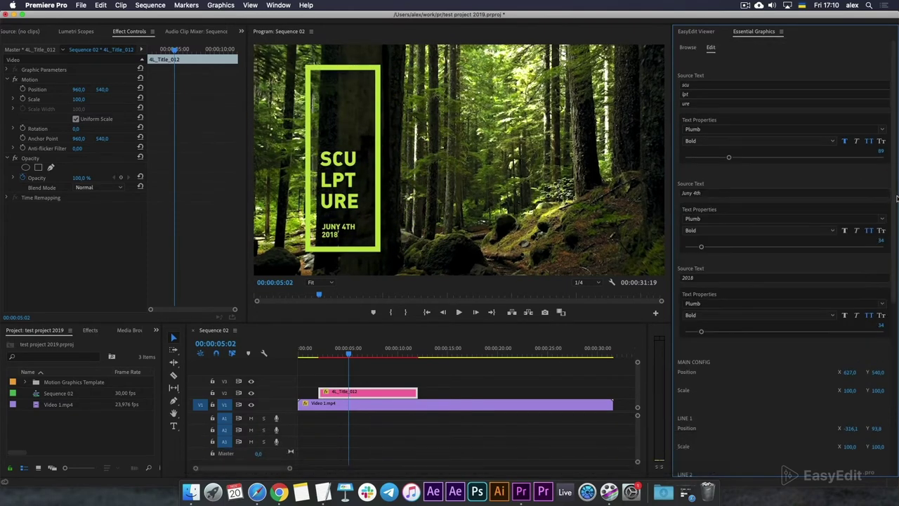
drag(696, 86, 677, 87)
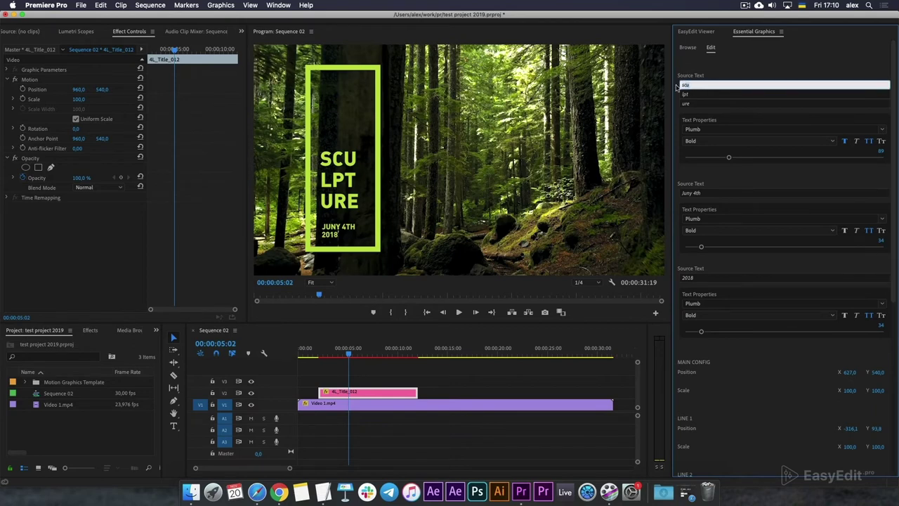
key(ctrl+space)
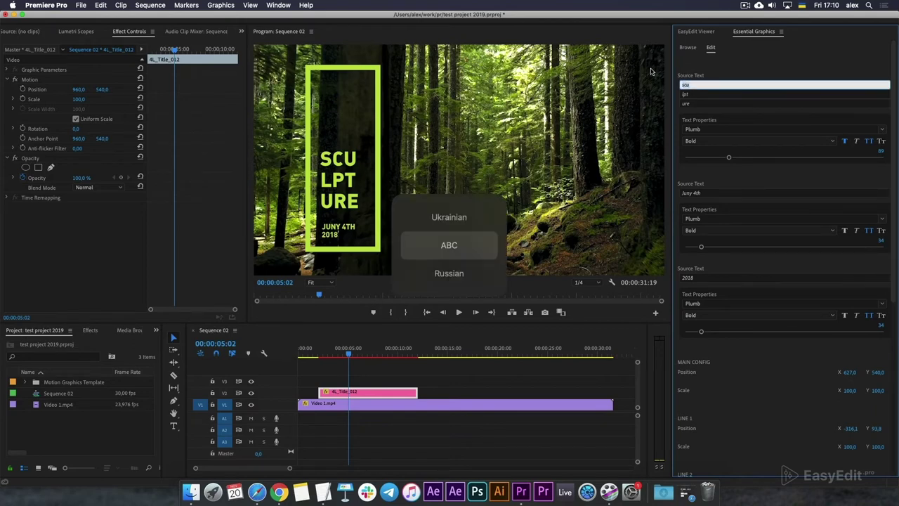
key(BackSpace)
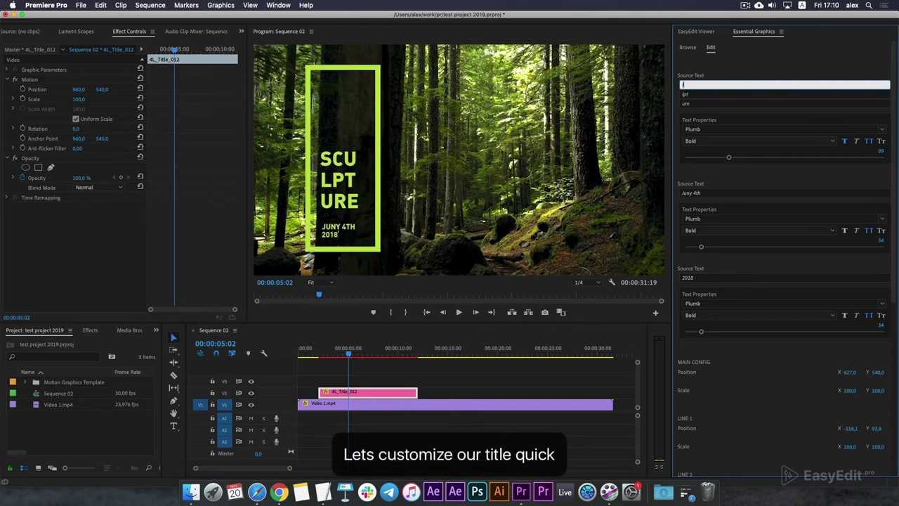
text(INTO)
key(Down)
key(shift+End)
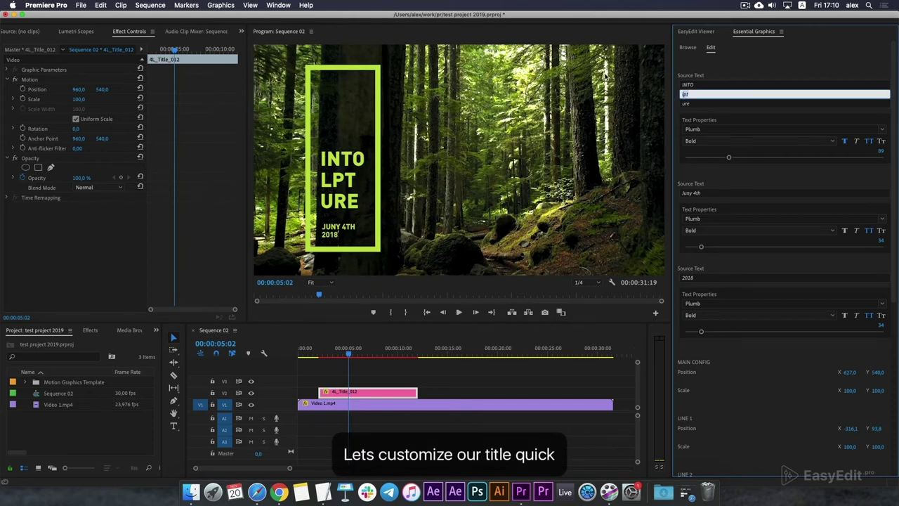
click(697, 103)
text(WOOD)
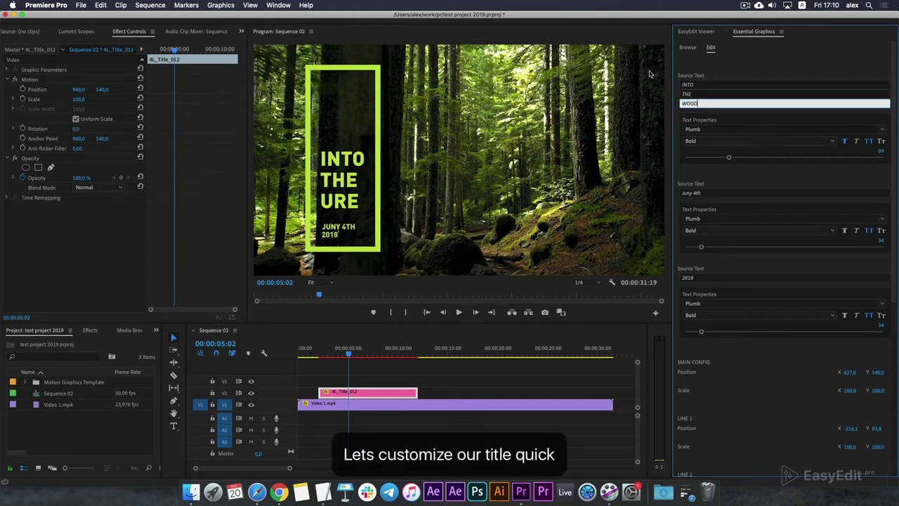
click(752, 73)
Widen the INTO THE WOOD box to Scale X 129 and replay the animation
scroll(896, 435, down, 5)
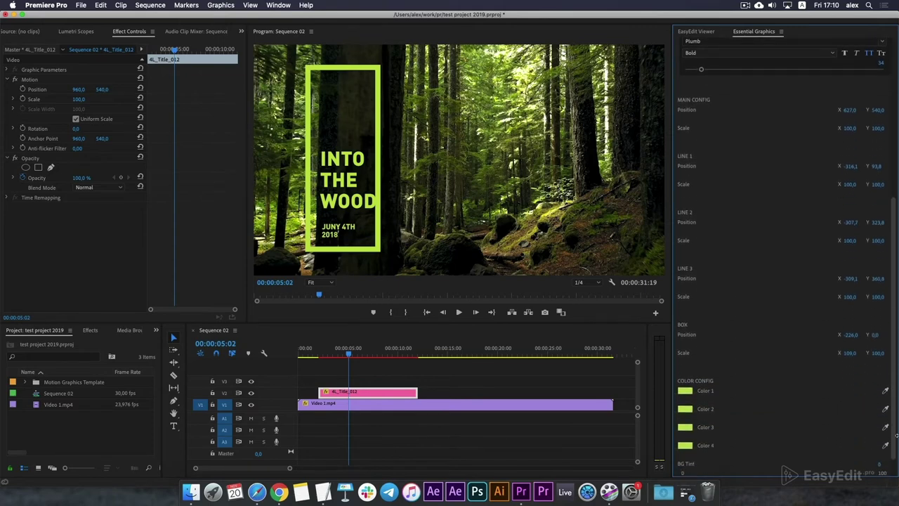
scroll(896, 435, down, 1)
drag(849, 345, 863, 346)
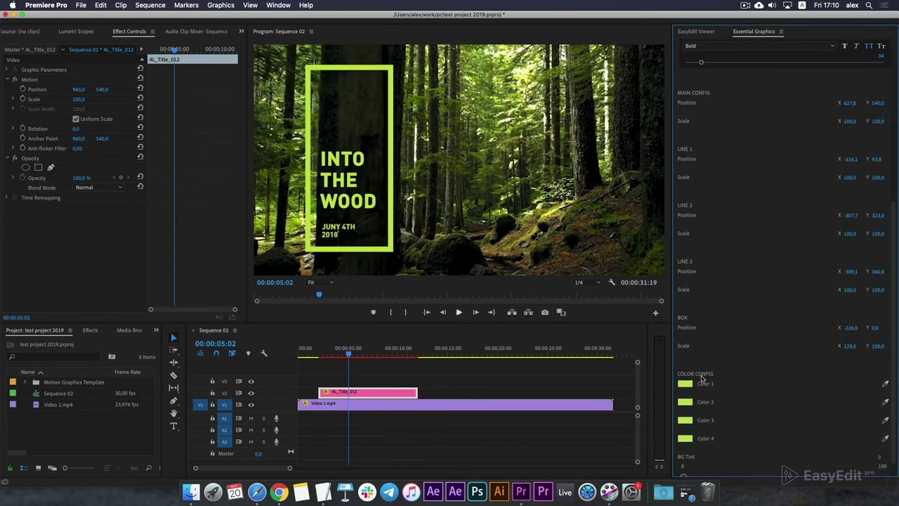
scroll(762, 401, down, 3)
drag(302, 356, 401, 355)
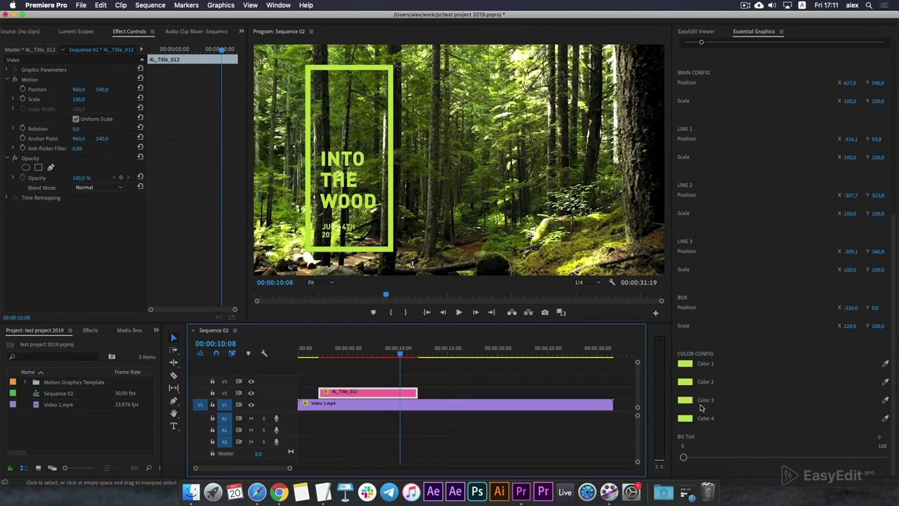
Make the box (Color 4) and date text (Color 3) dark green, then return to the title library
click(547, 112)
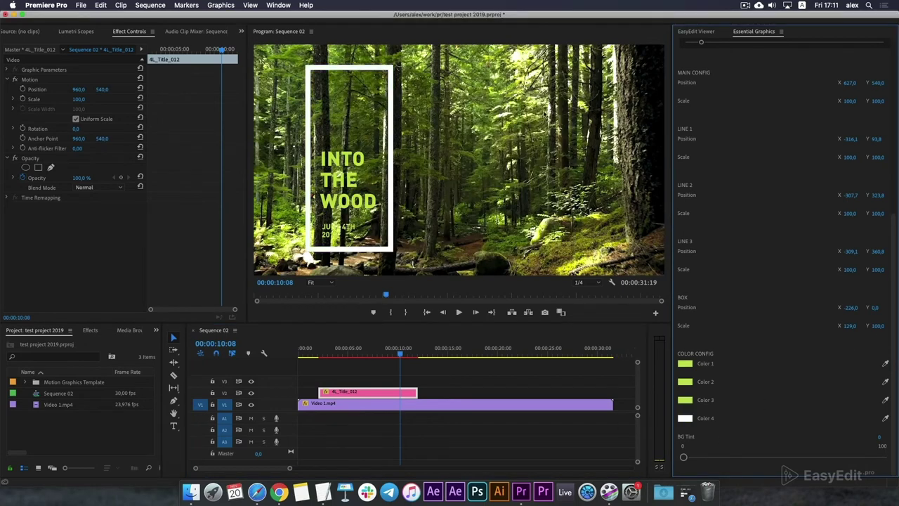
click(685, 364)
click(549, 111)
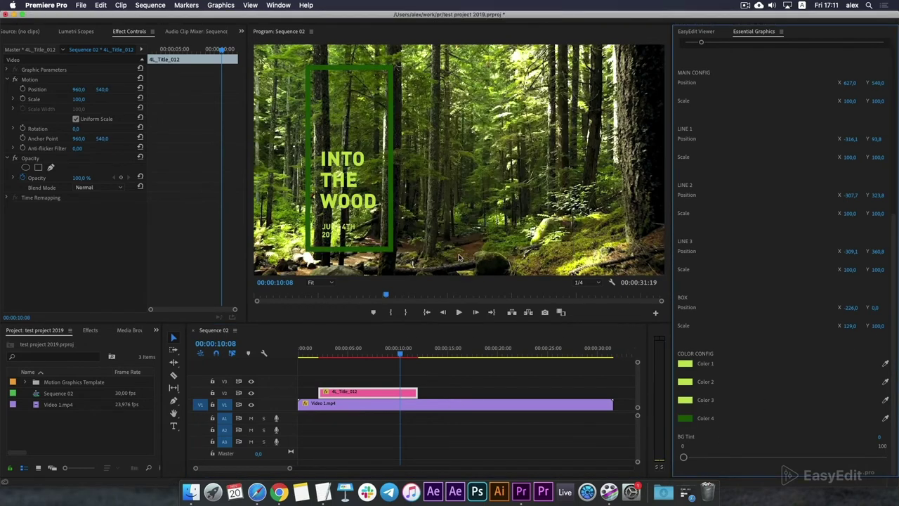
click(685, 417)
drag(302, 352, 396, 354)
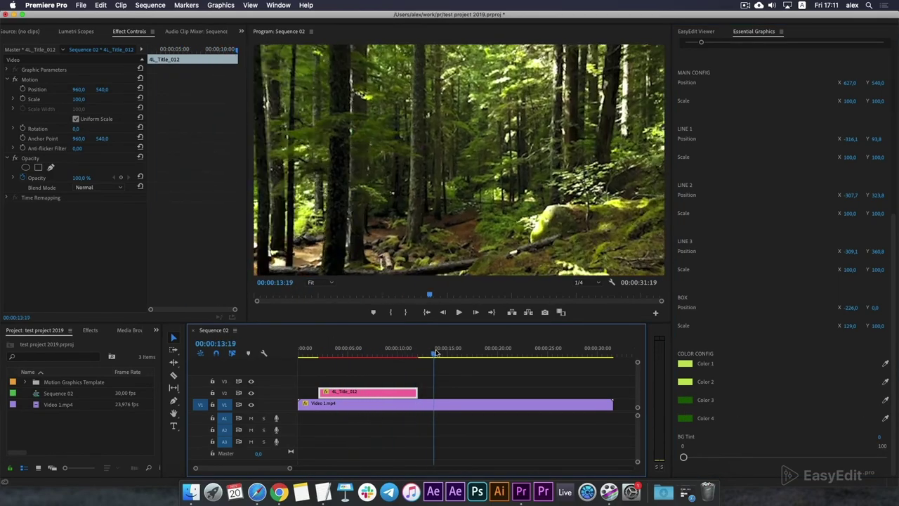
drag(396, 353, 441, 353)
click(700, 36)
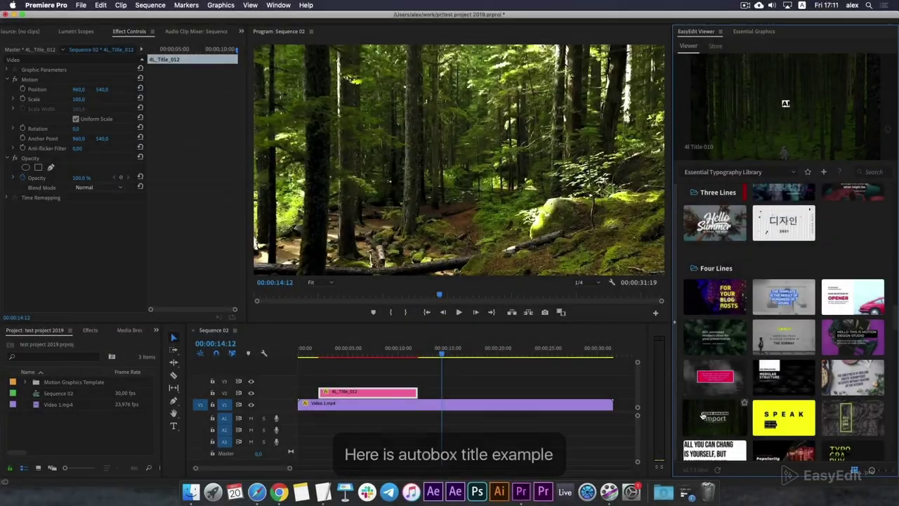
Add the 4L_Title_010 LOOKS AMAZING template at 00:00:14:12 and select its heading text
click(702, 417)
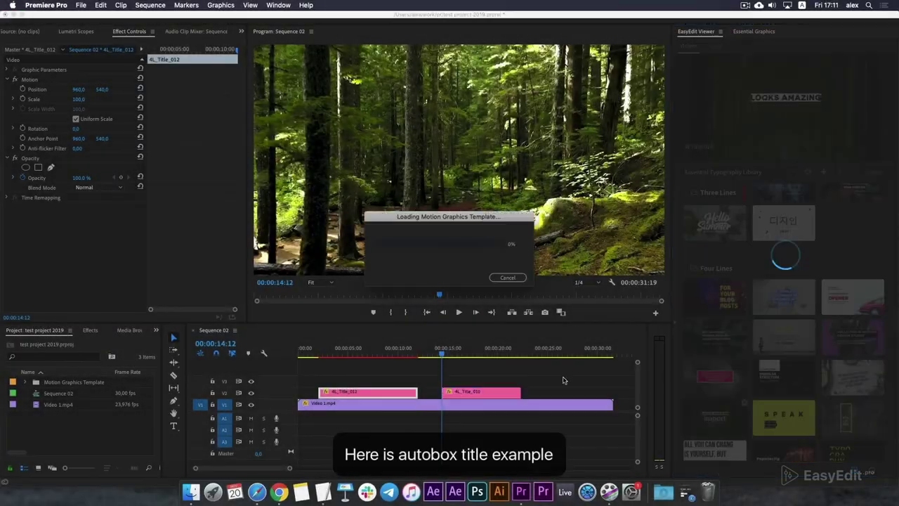
drag(429, 357, 469, 356)
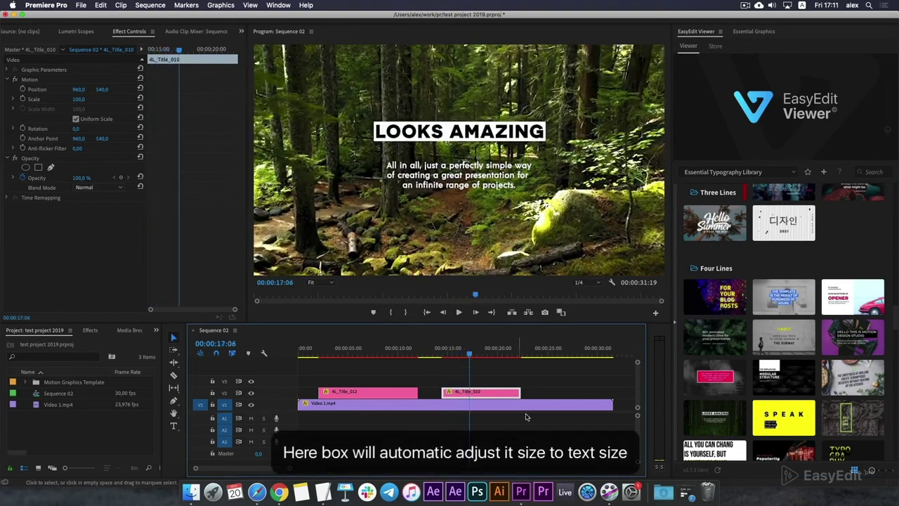
click(746, 31)
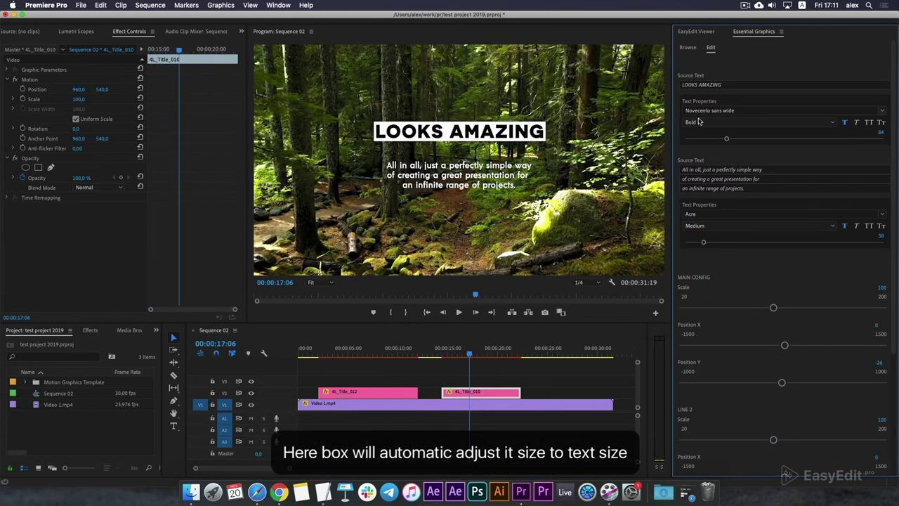
drag(723, 85, 691, 84)
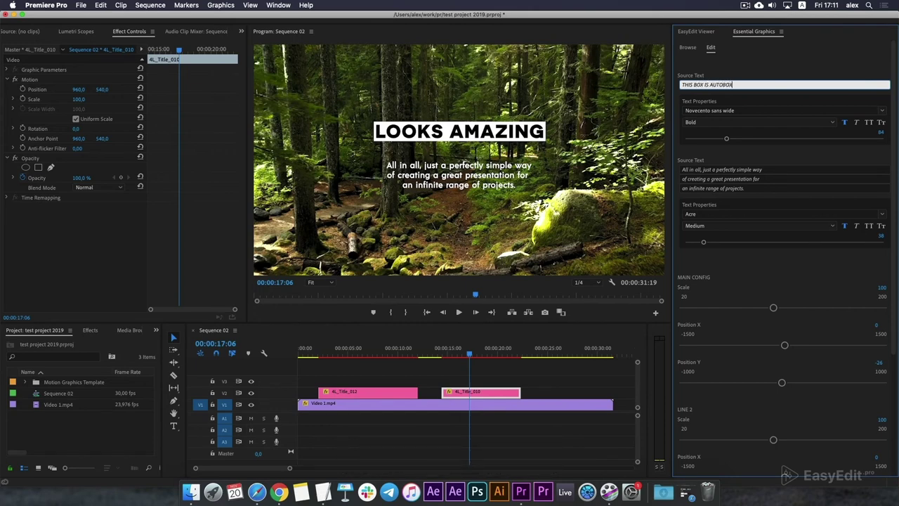
Set the heading to THIS BOX IS AUTOBOX, enlarge its type, and set Position X to -4
click(788, 56)
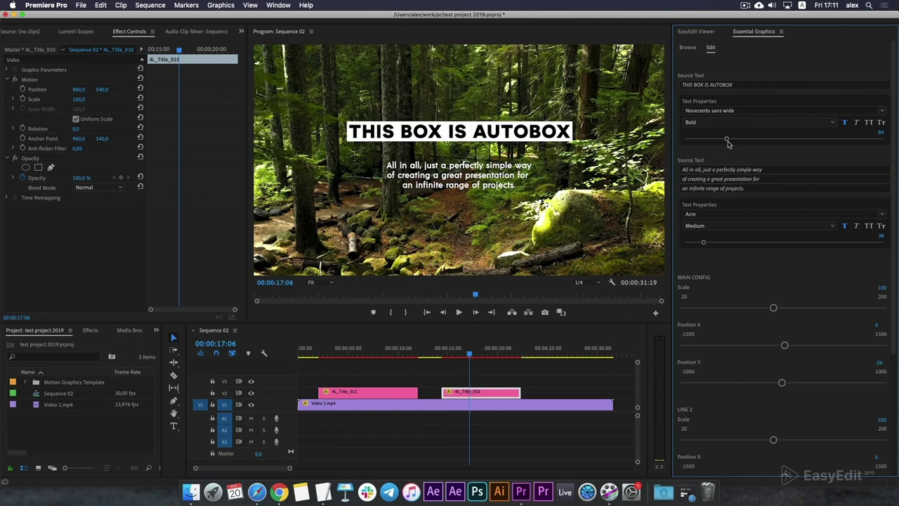
mouse_move(728, 140)
mouse_down()
mouse_move(756, 138)
mouse_move(738, 140)
mouse_up()
scroll(897, 173, down, 1)
scroll(836, 225, down, 5)
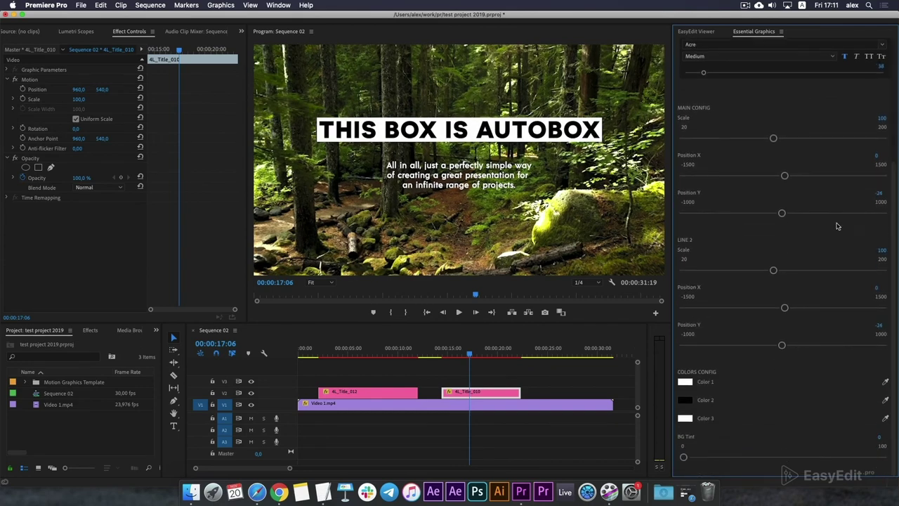
mouse_move(785, 176)
mouse_down()
mouse_move(763, 176)
mouse_move(782, 175)
mouse_up()
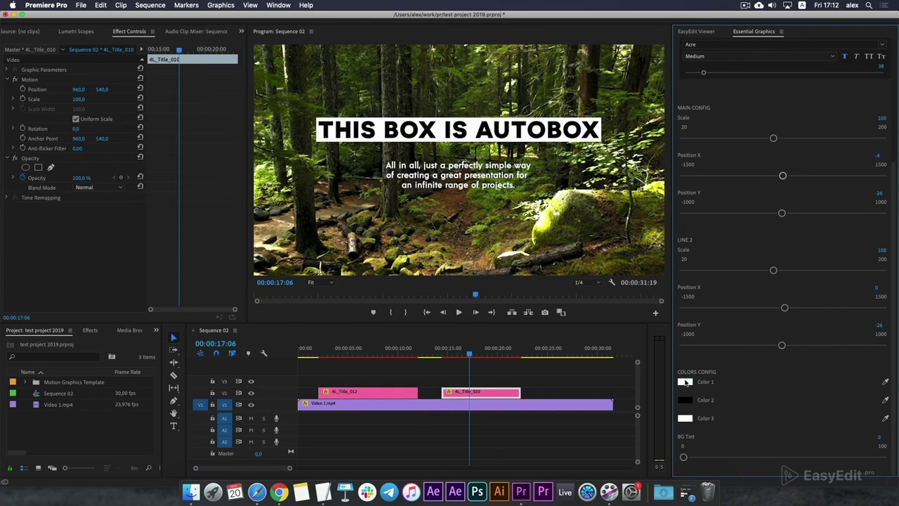
Color the THIS BOX IS AUTOBOX heading box green (1A9116) and scrub ahead to review
click(684, 382)
click(471, 153)
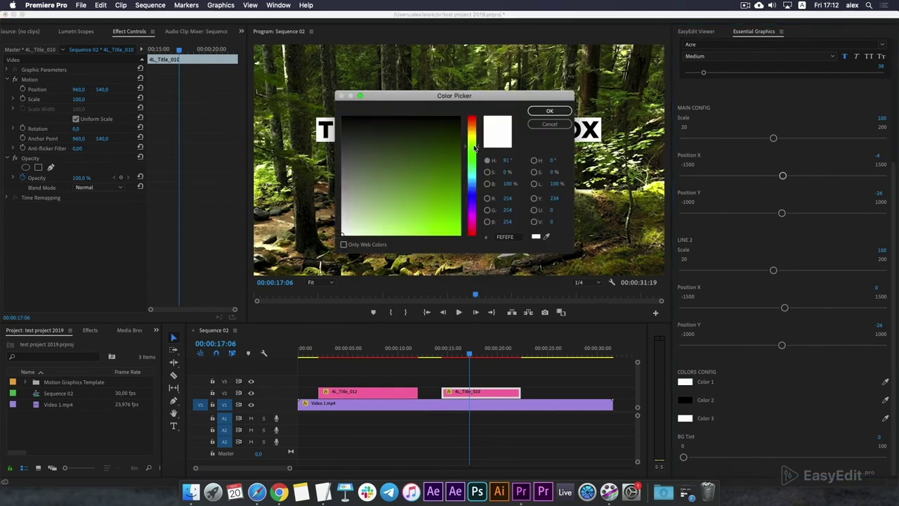
drag(433, 179, 444, 185)
click(558, 112)
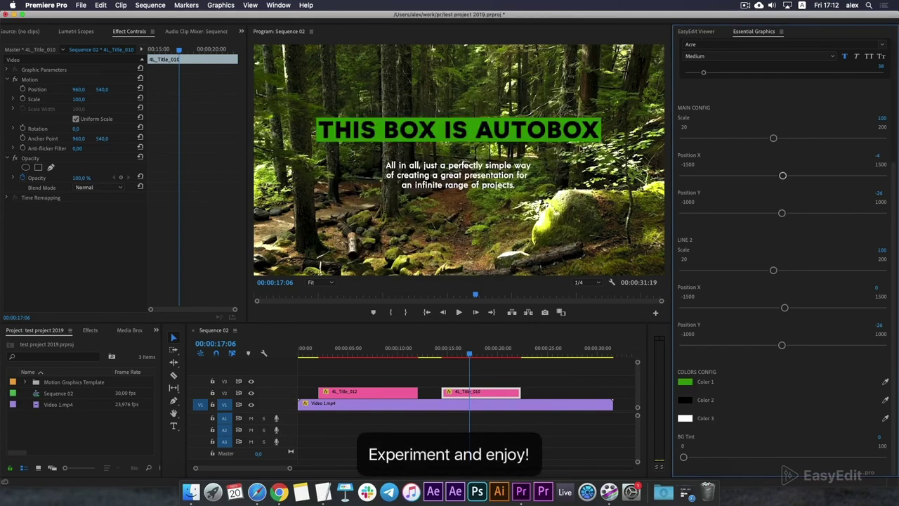
drag(439, 351, 482, 363)
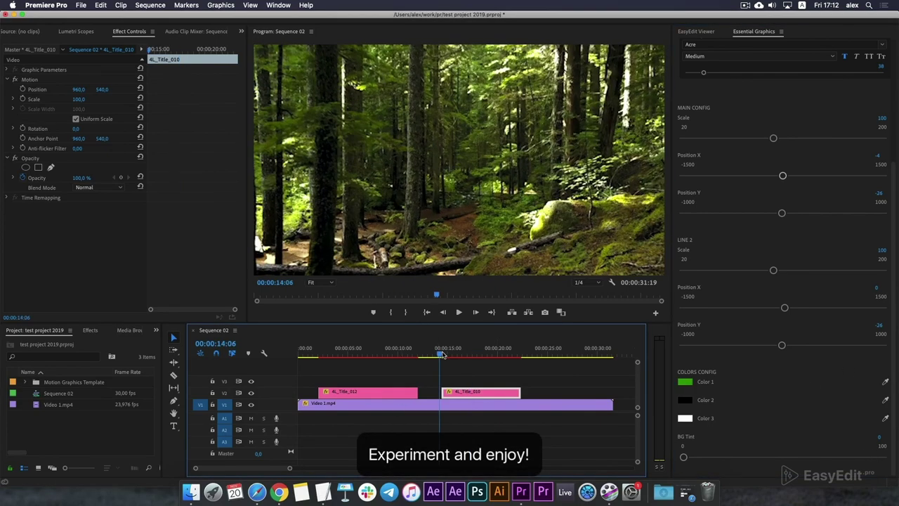